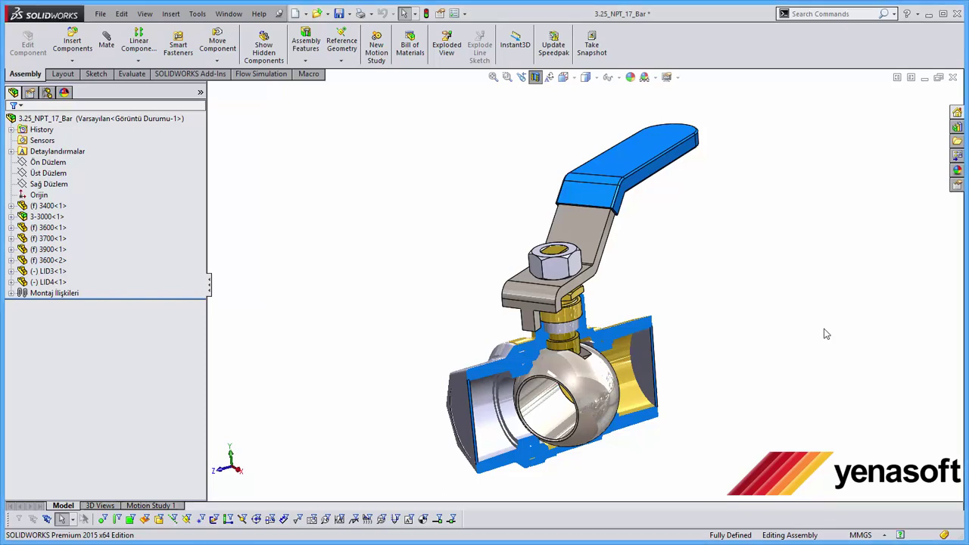
Orbit the cut-away ball valve and bring up the Flow Simulation commands
middle_click_drag(710, 263, 691, 261)
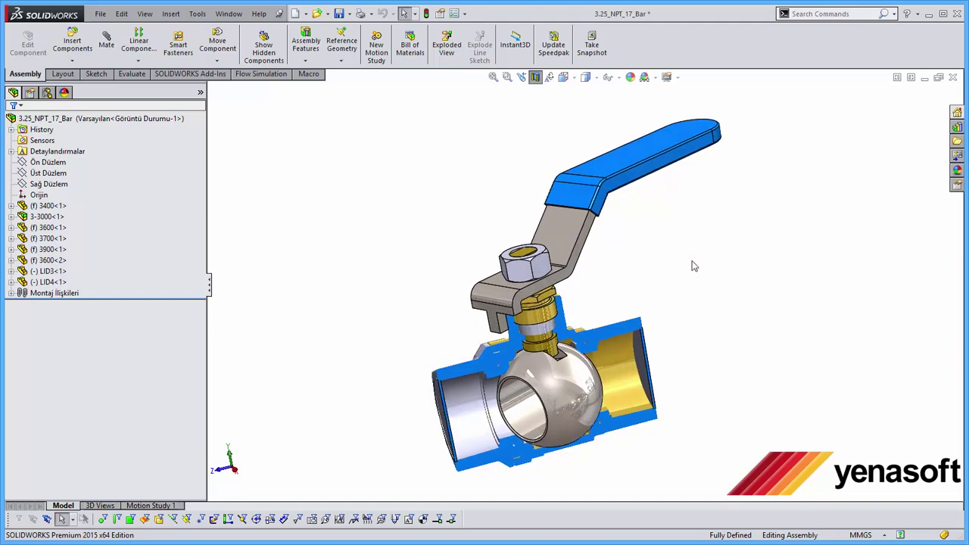
middle_click_drag(691, 260, 703, 260)
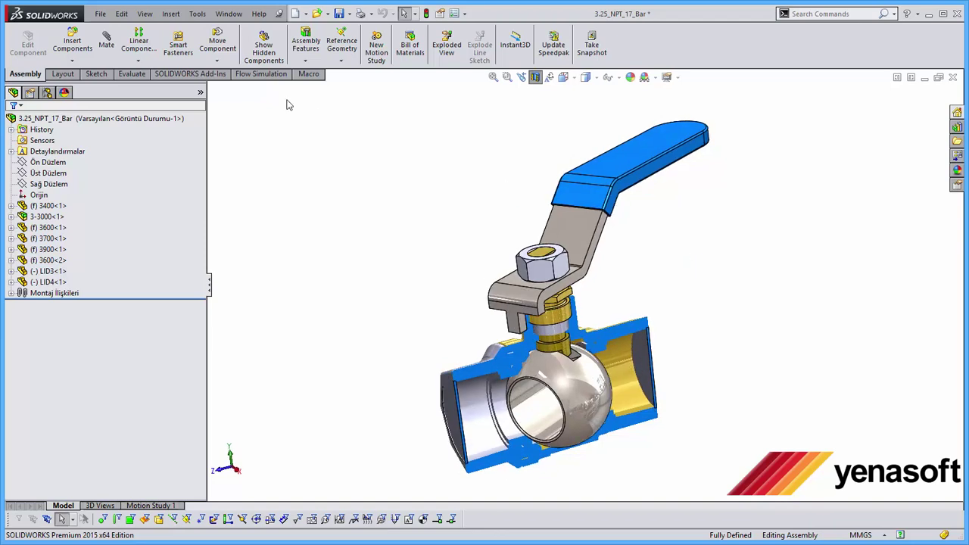
left_click(261, 74)
middle_click_drag(411, 206, 418, 180)
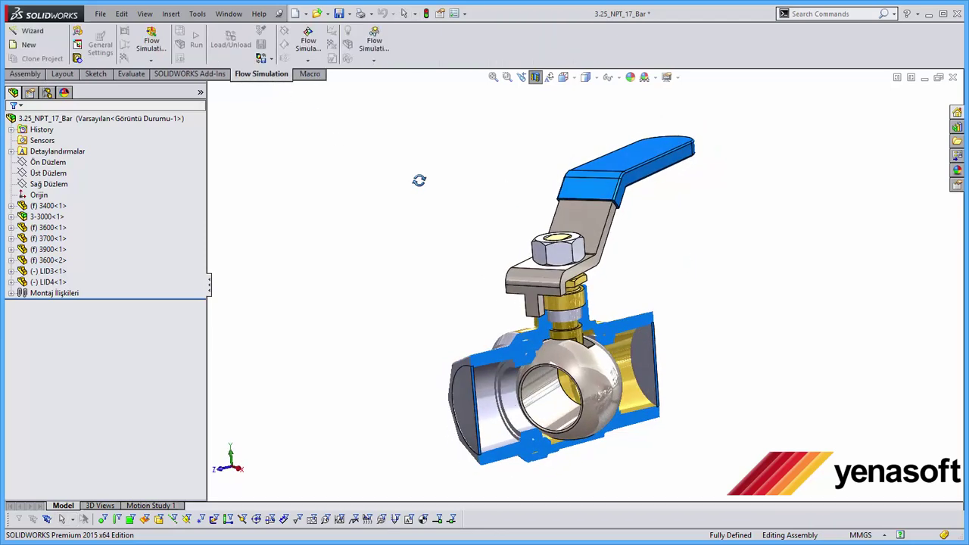
Start a new Flow Simulation wizard project named Basınç Kaybı
left_click(43, 34)
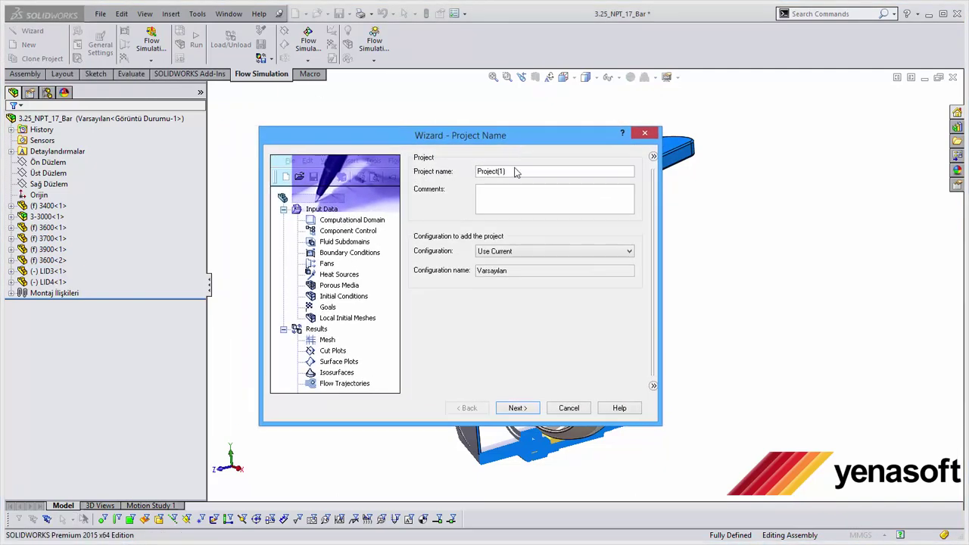
type("P")
type(" Kaybı")
left_click(500, 409)
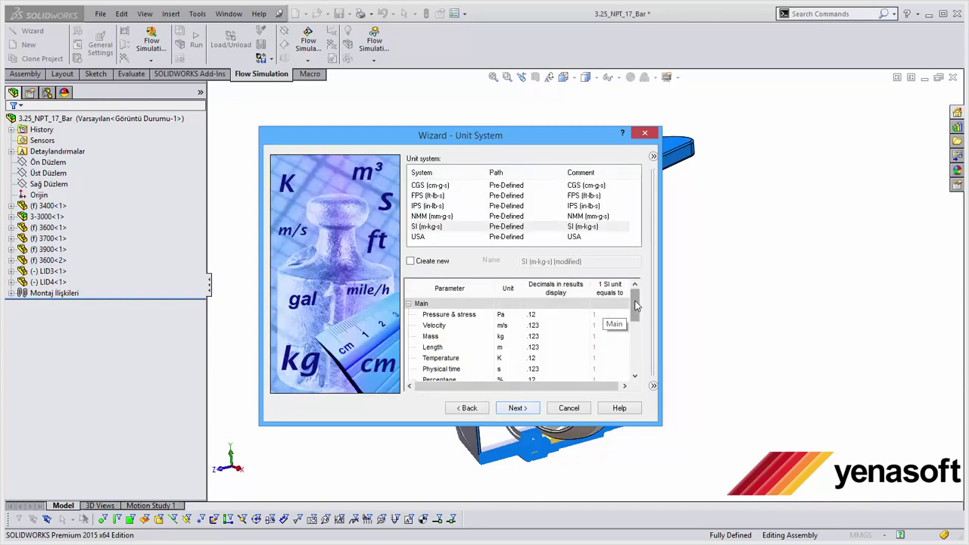
Set the SI unit system to use bar for pressure and l/h for volume flow rate
left_click(518, 316)
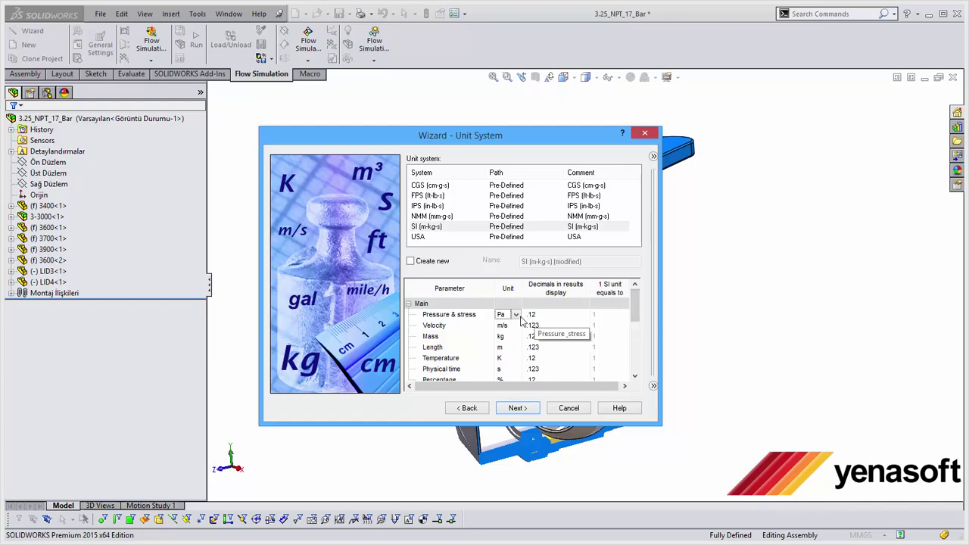
left_click(516, 316)
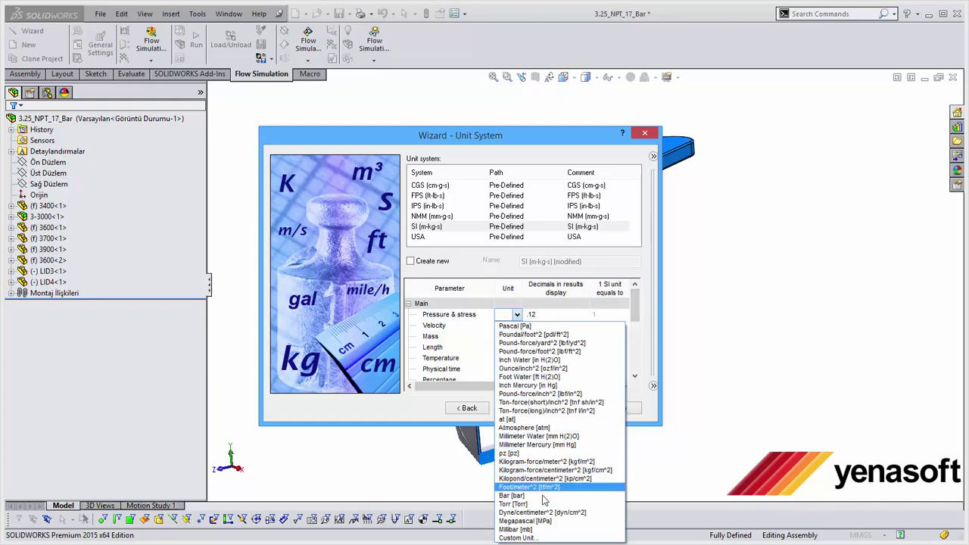
left_click(541, 497)
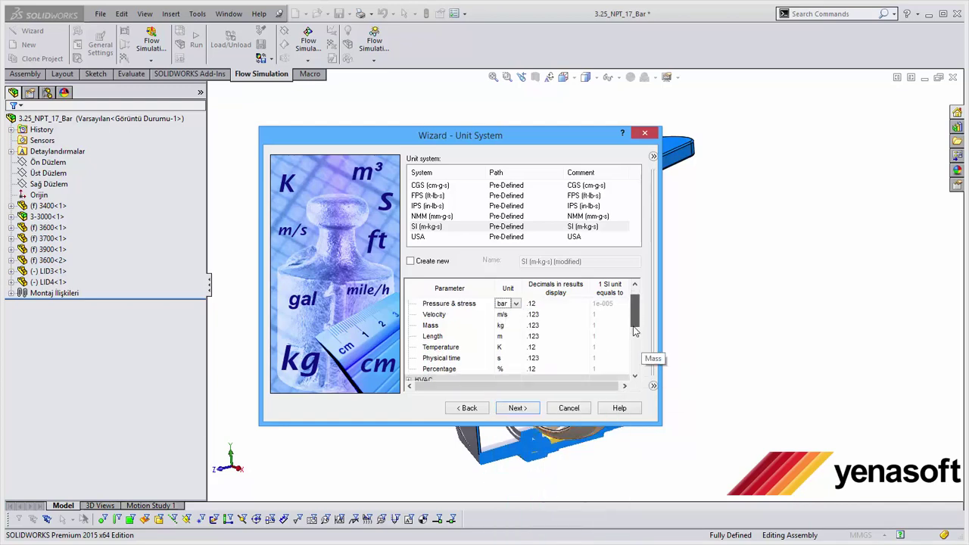
left_click(634, 354)
left_click(409, 325)
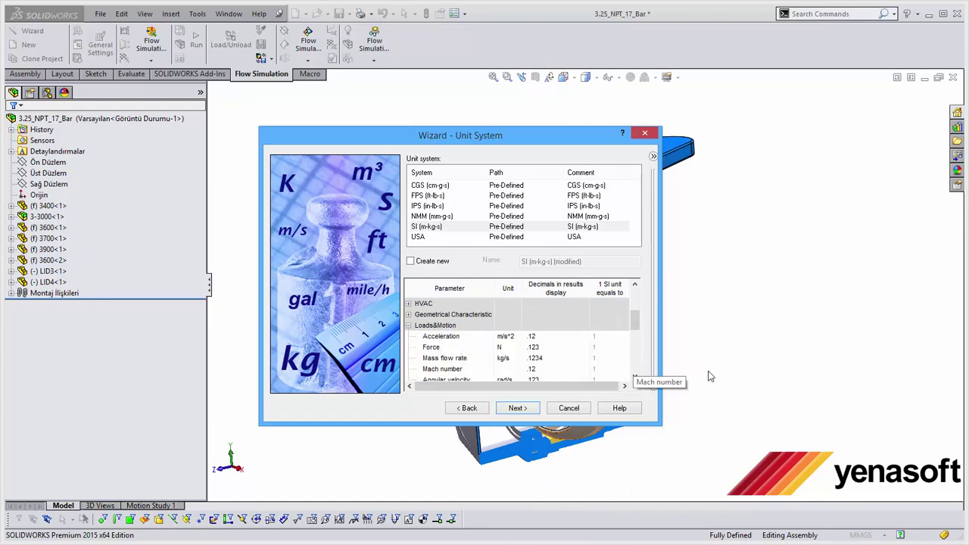
scroll(636, 327, "down", 1)
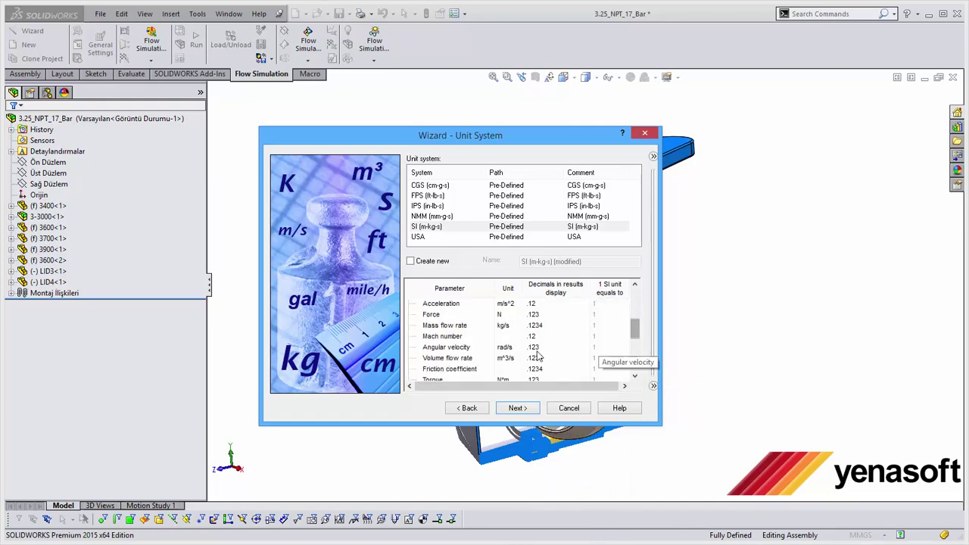
left_click(506, 358)
left_click(518, 358)
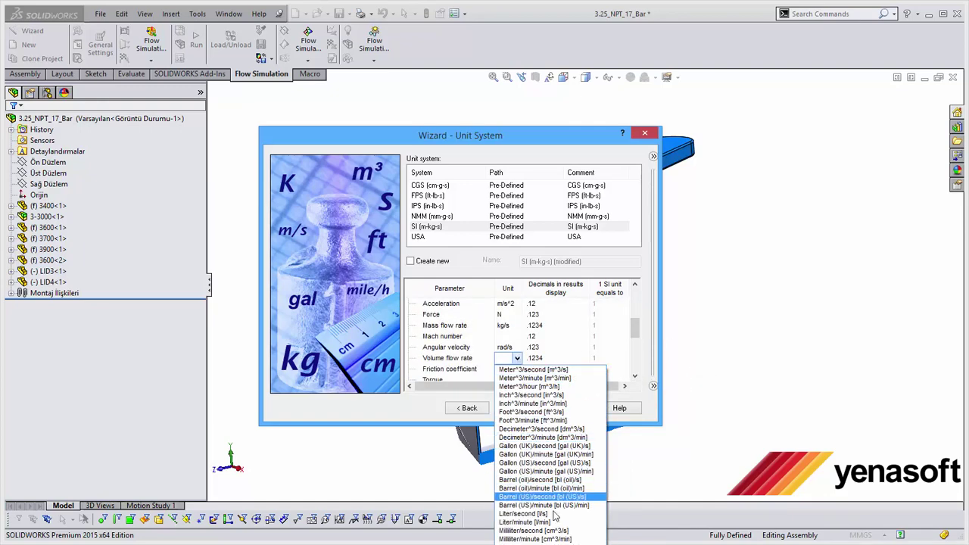
left_click(534, 539)
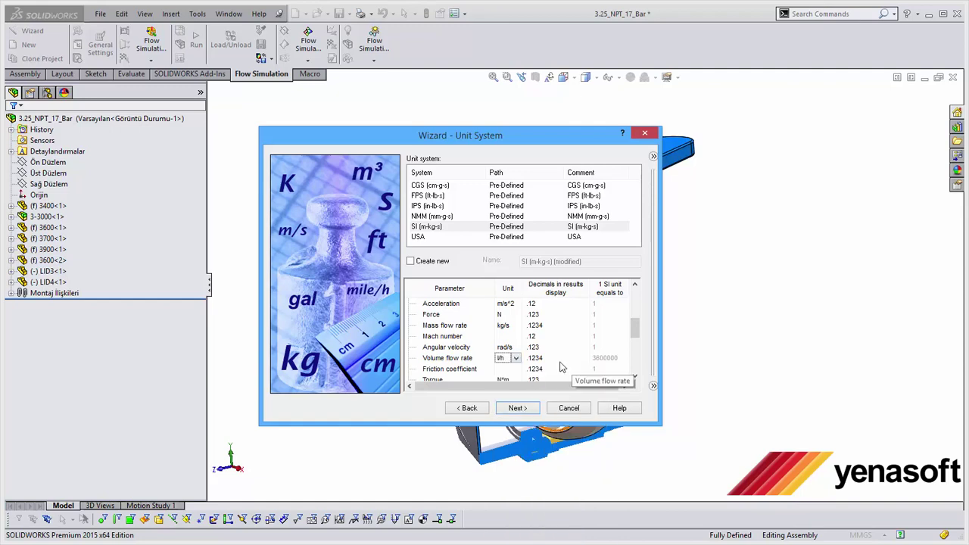
Keep internal analysis and add Water from Liquids as the project fluid
left_click(517, 408)
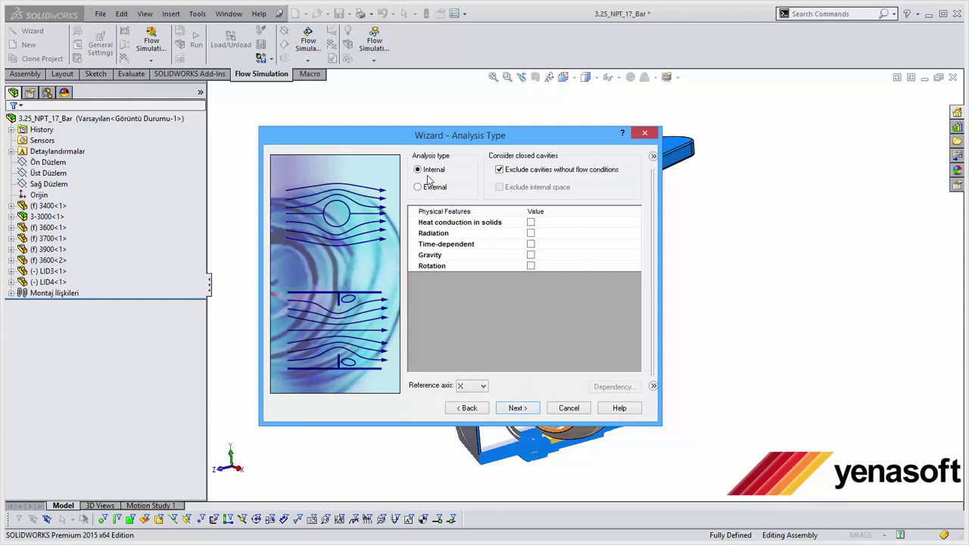
left_click(518, 411)
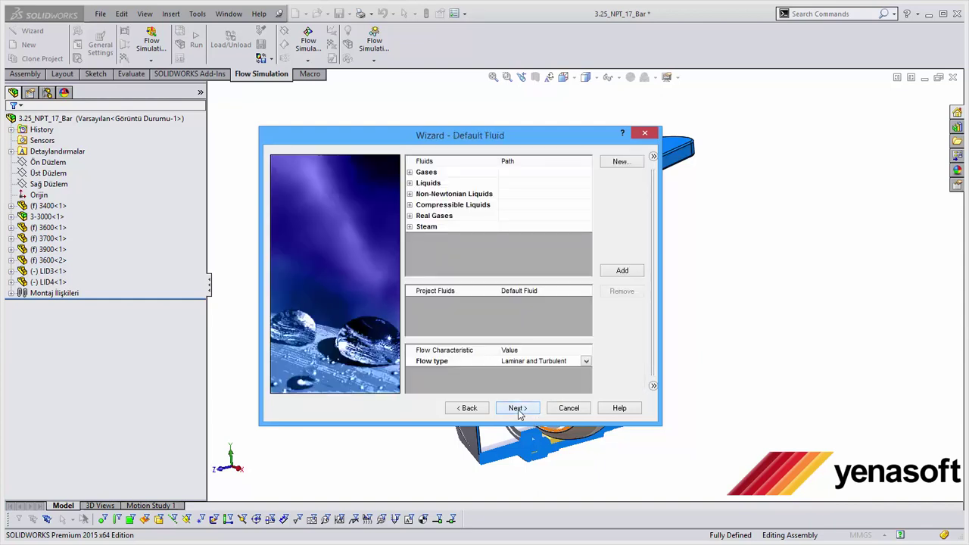
left_click(410, 183)
scroll(485, 227, "down", 1)
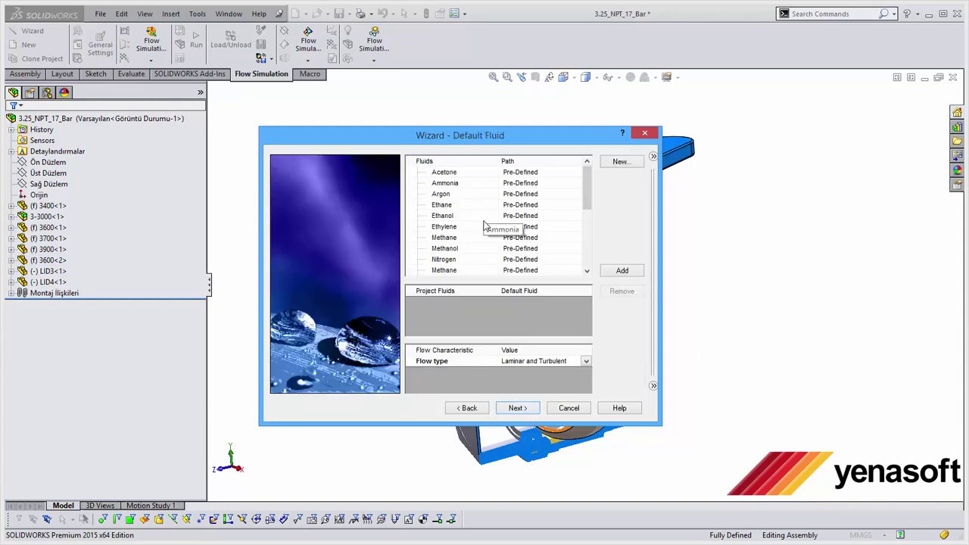
scroll(485, 227, "down", 2)
scroll(485, 227, "down", 1)
double_click(451, 270)
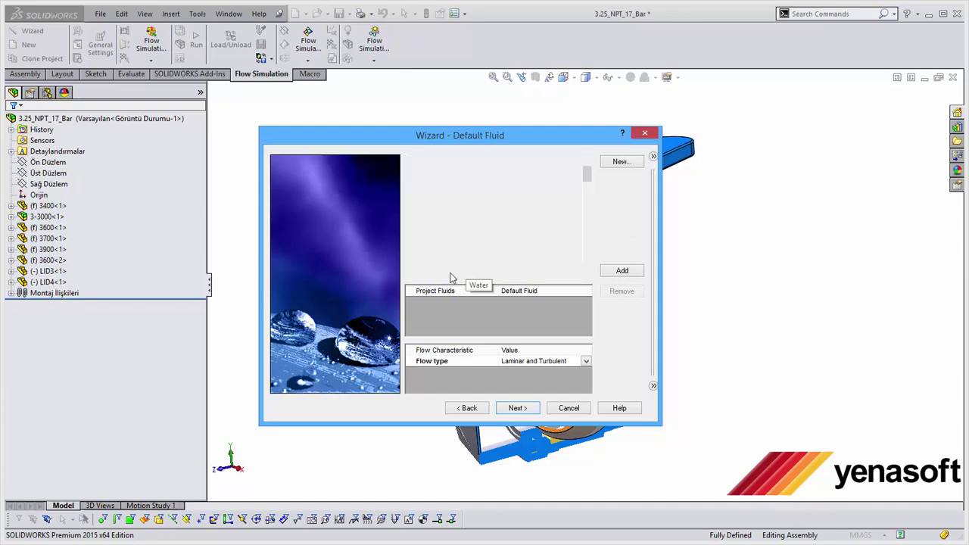
Accept default wall and initial conditions and finish the wizard, creating the computational domain
left_click(517, 408)
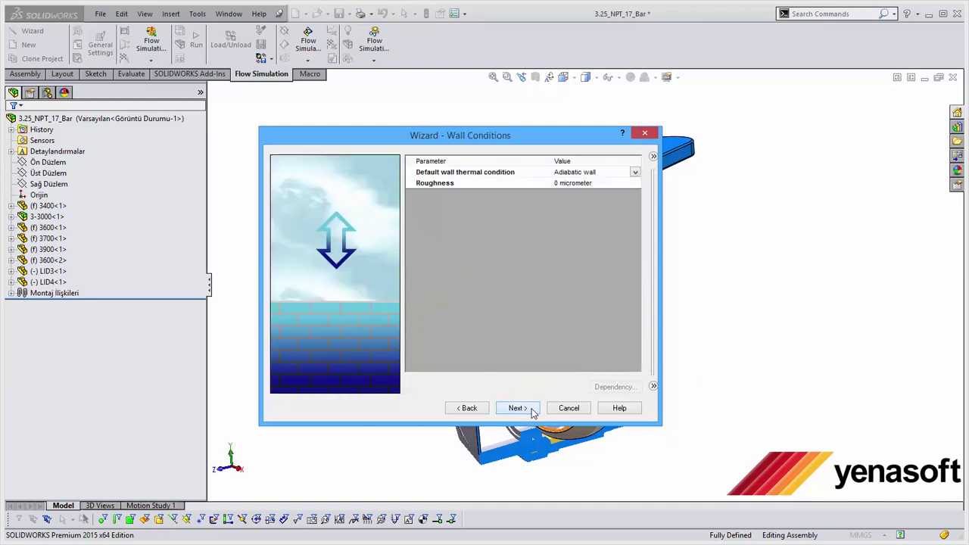
left_click(517, 408)
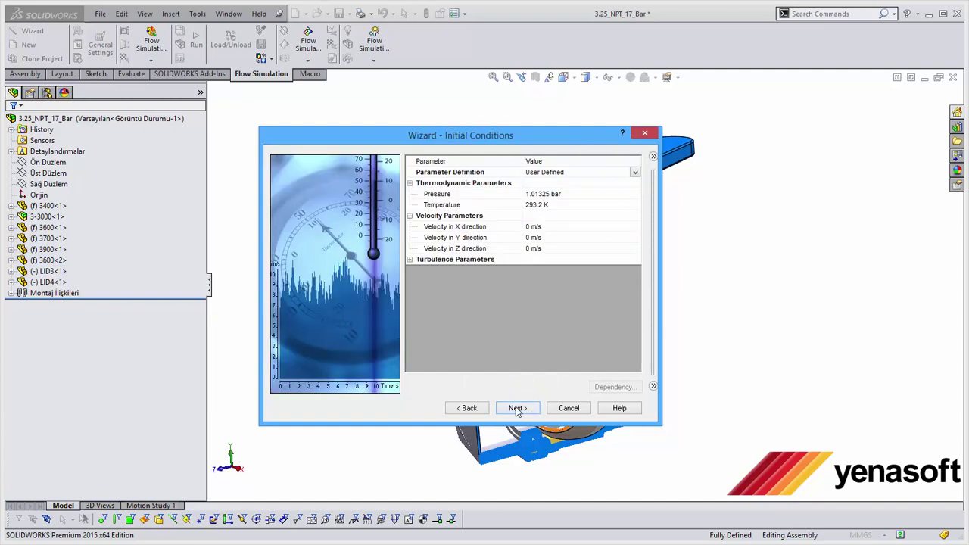
left_click(517, 409)
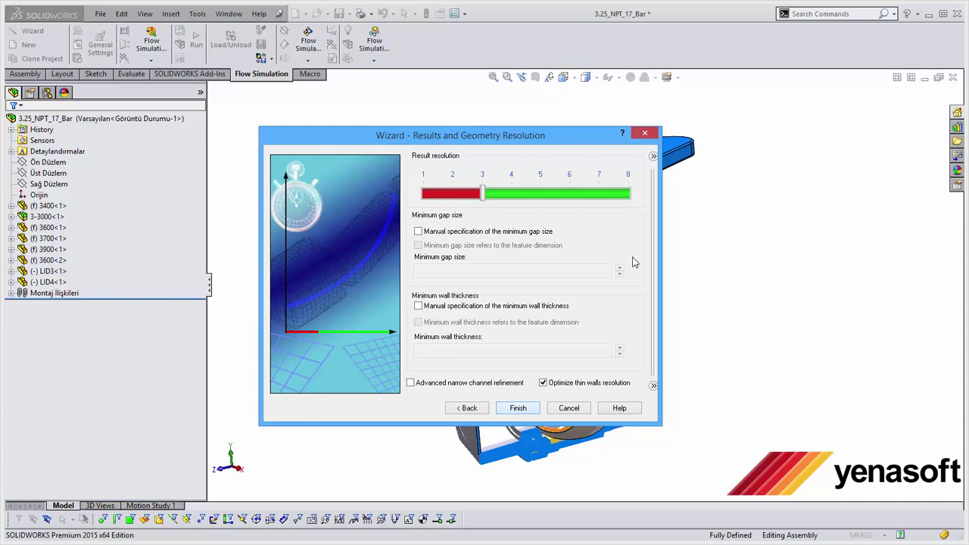
left_click(518, 408)
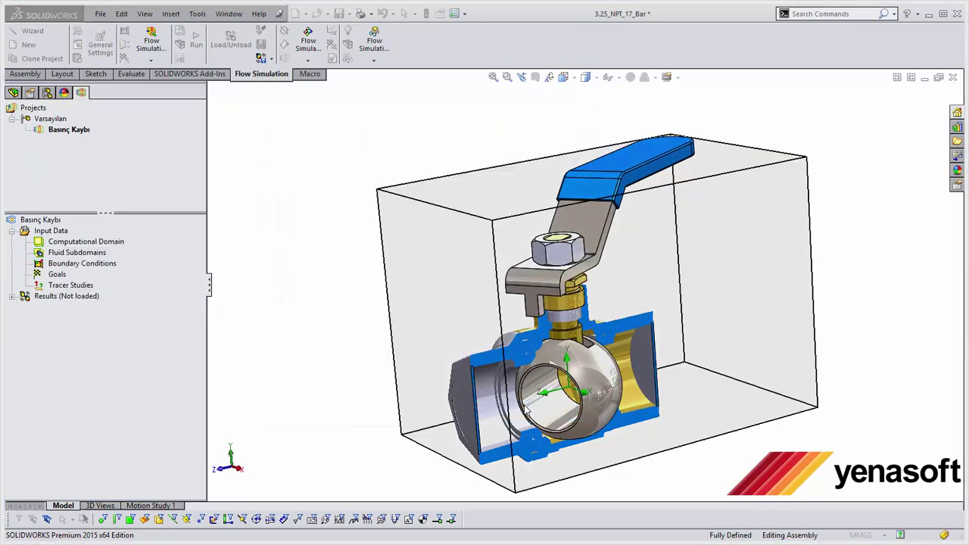
mouse_move(622, 287)
middle_mouse_down()
mouse_move(644, 255)
mouse_move(631, 256)
mouse_move(631, 273)
middle_mouse_up()
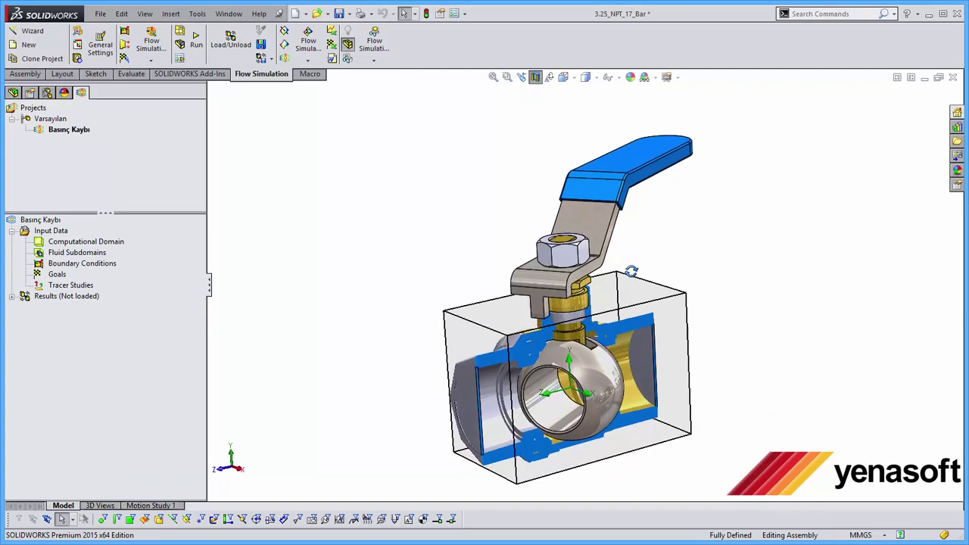
Add a fully developed 1000 l/h Inlet Volume Flow on the valve's right end face
right_click(89, 266)
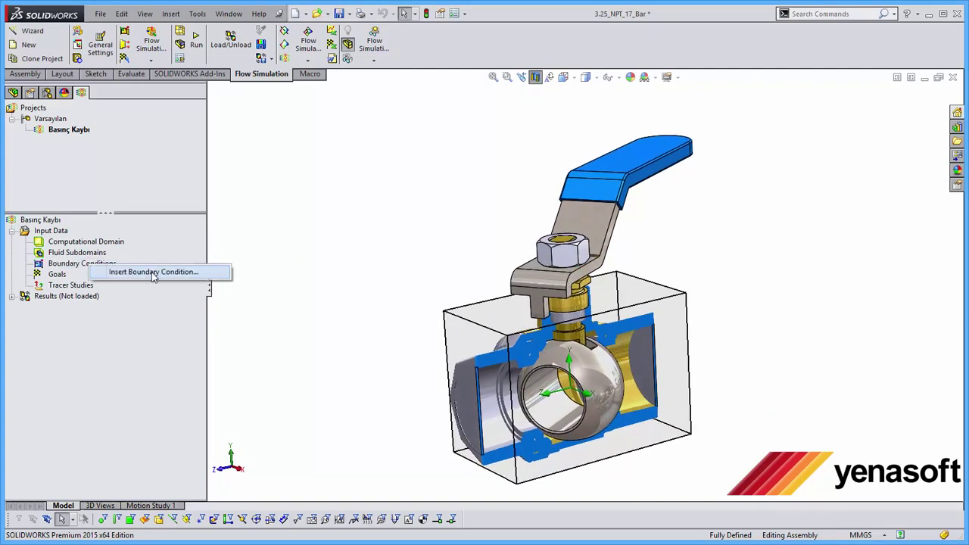
left_click(151, 272)
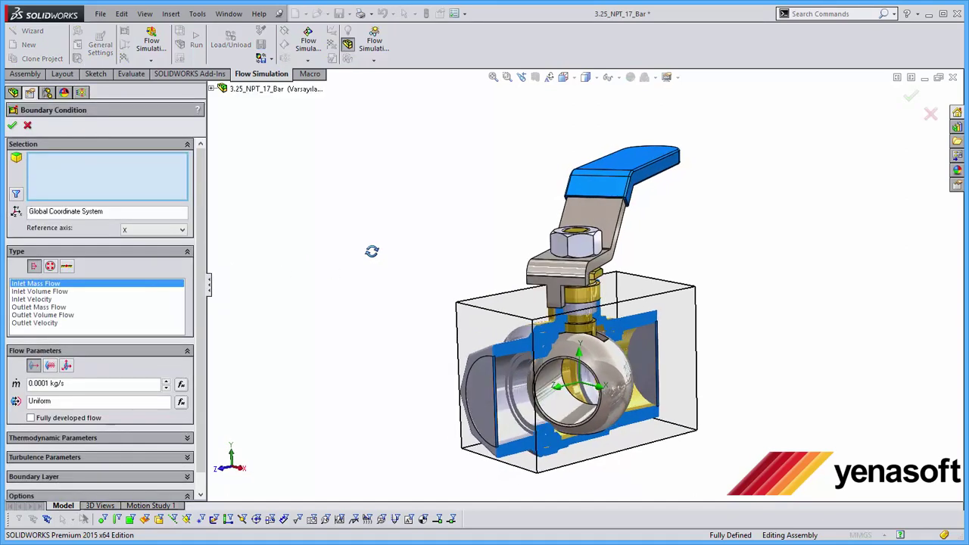
left_click(42, 291)
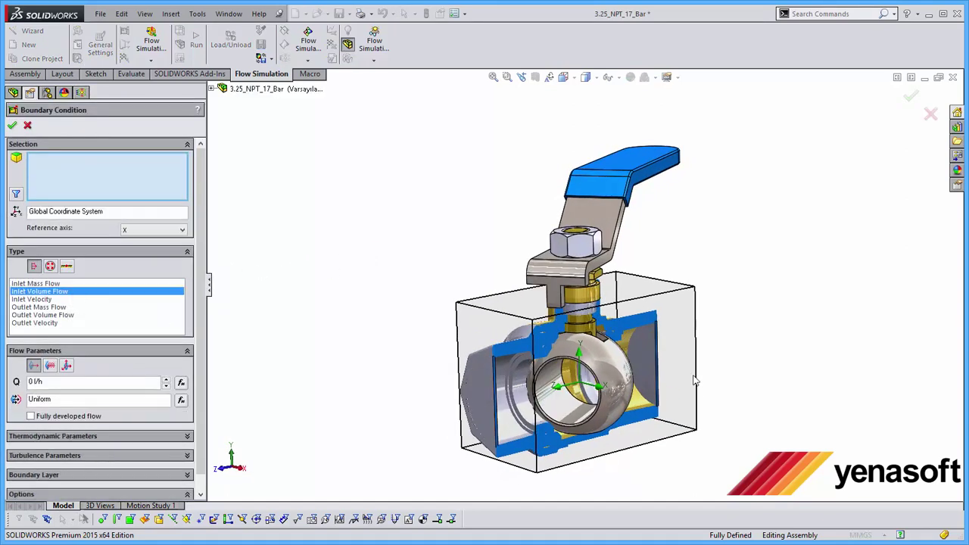
left_click(652, 362)
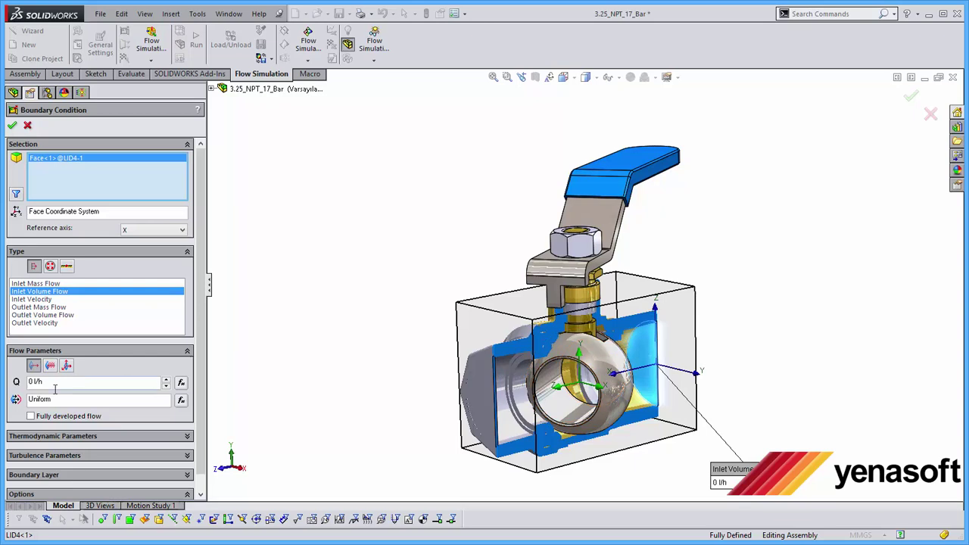
left_click_drag(76, 382, 3, 386)
left_click(30, 416)
middle_click_drag(422, 224, 408, 216)
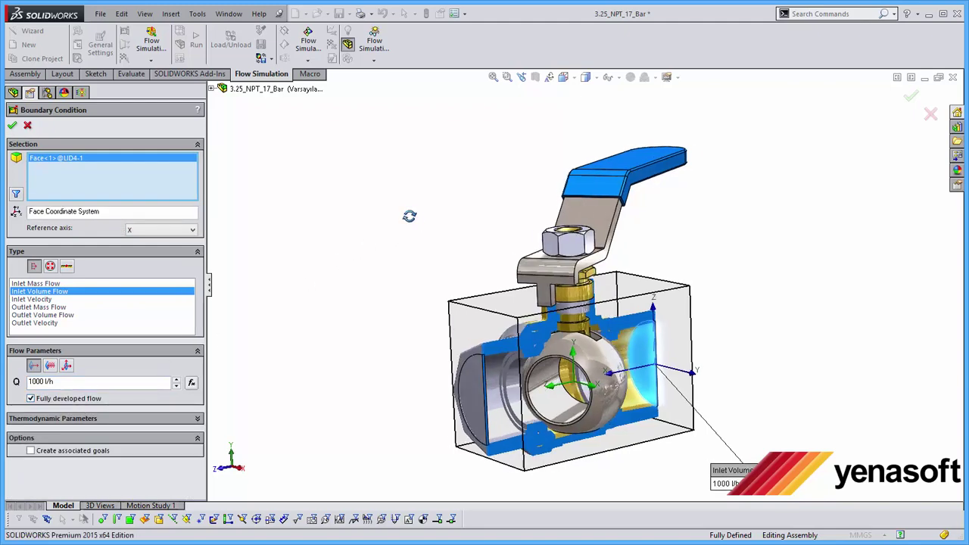
left_click(12, 125)
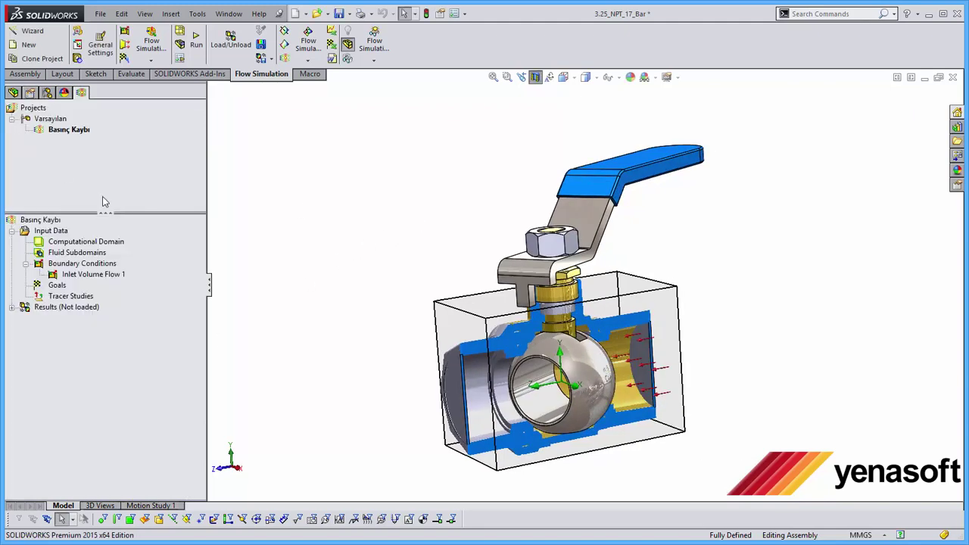
Add an Environment Pressure opening (1.01325 bar, 293.2 K) on the left end cap's inner face
right_click(82, 264)
left_click(130, 268)
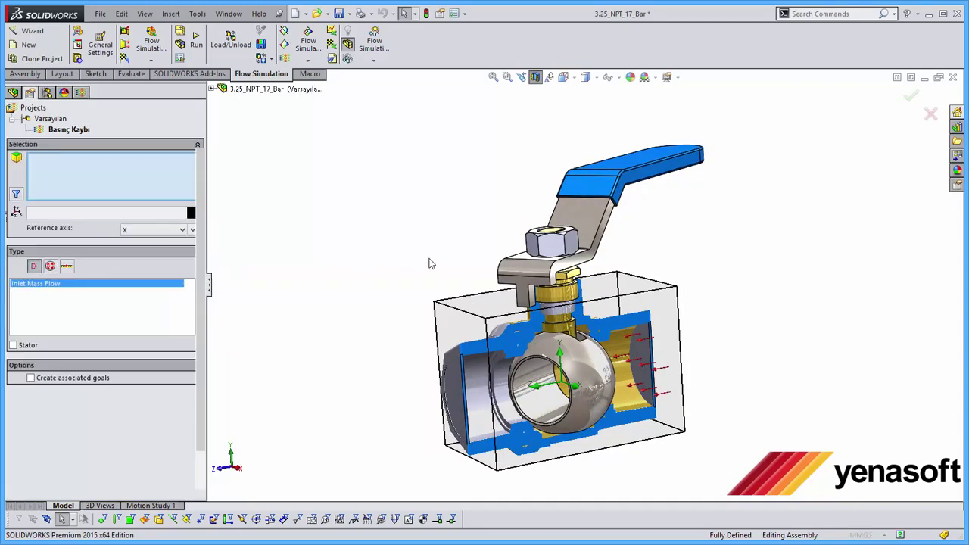
mouse_move(428, 264)
middle_mouse_down()
mouse_move(391, 251)
mouse_move(370, 296)
middle_mouse_up()
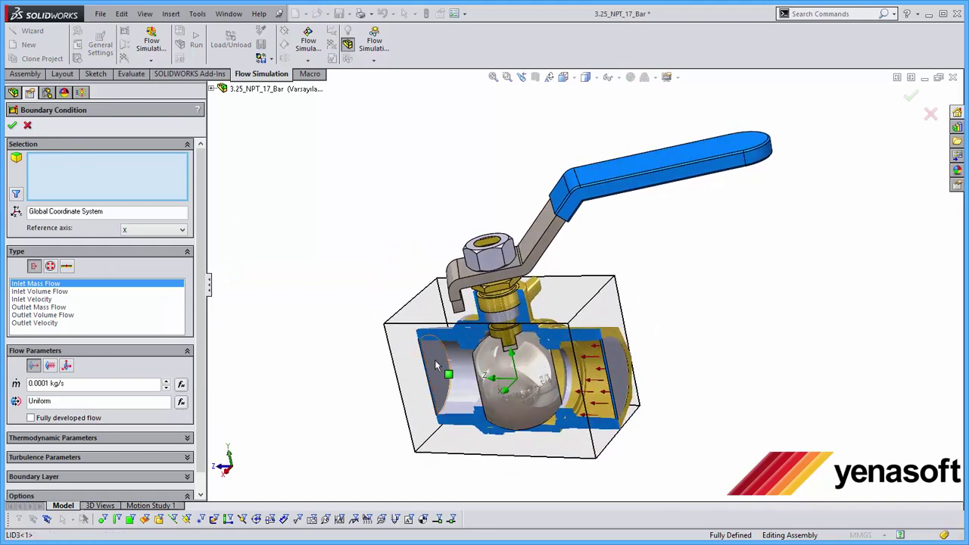
left_click(436, 366)
left_click(50, 267)
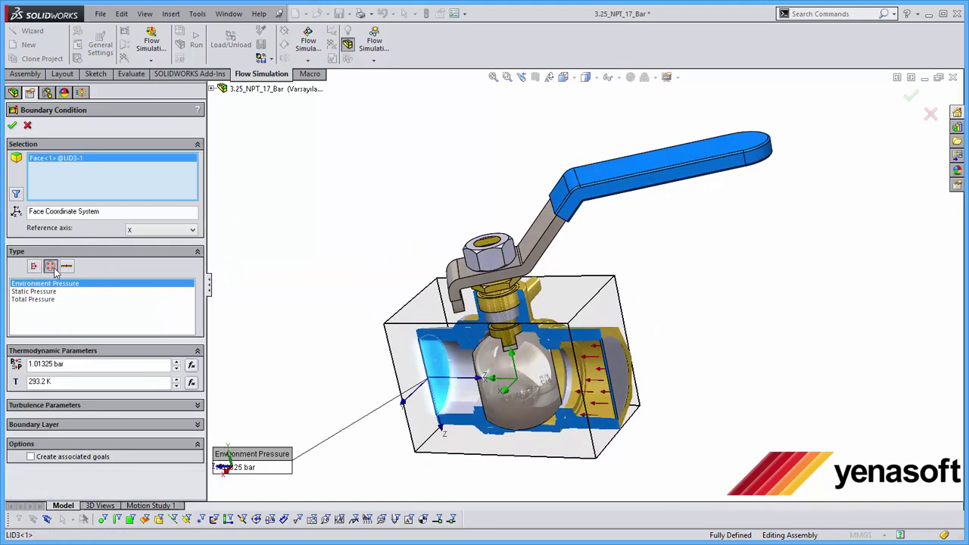
middle_click_drag(321, 258, 328, 250)
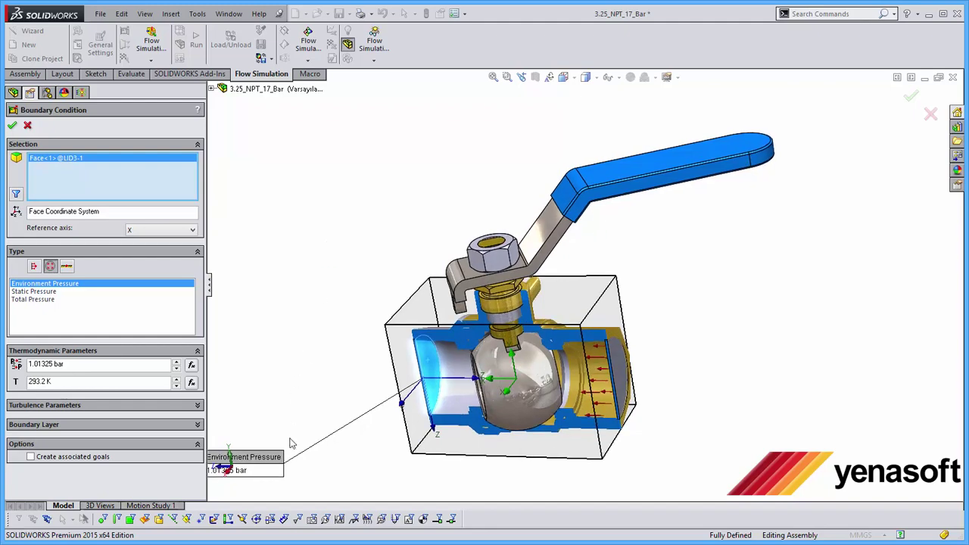
left_click_drag(252, 455, 318, 258)
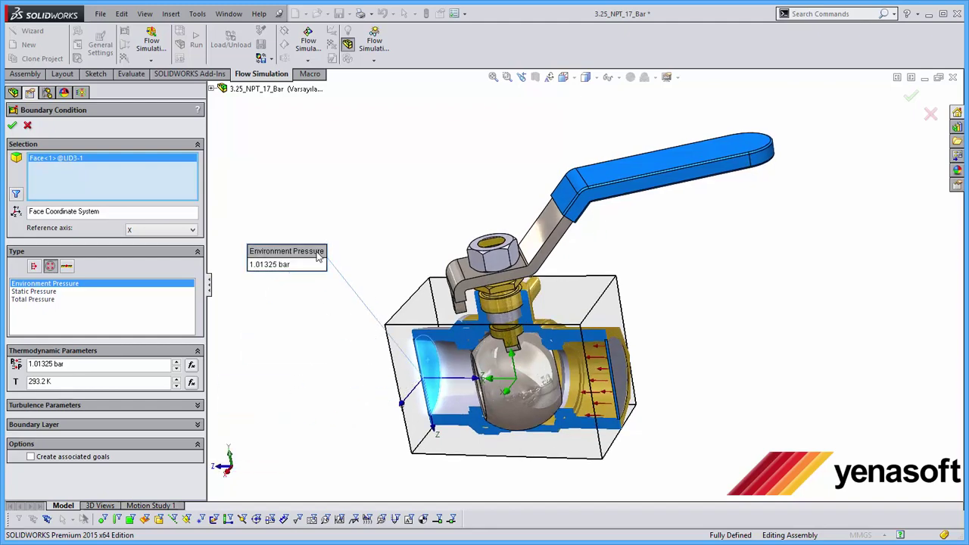
left_click(12, 126)
middle_click_drag(322, 201, 349, 173)
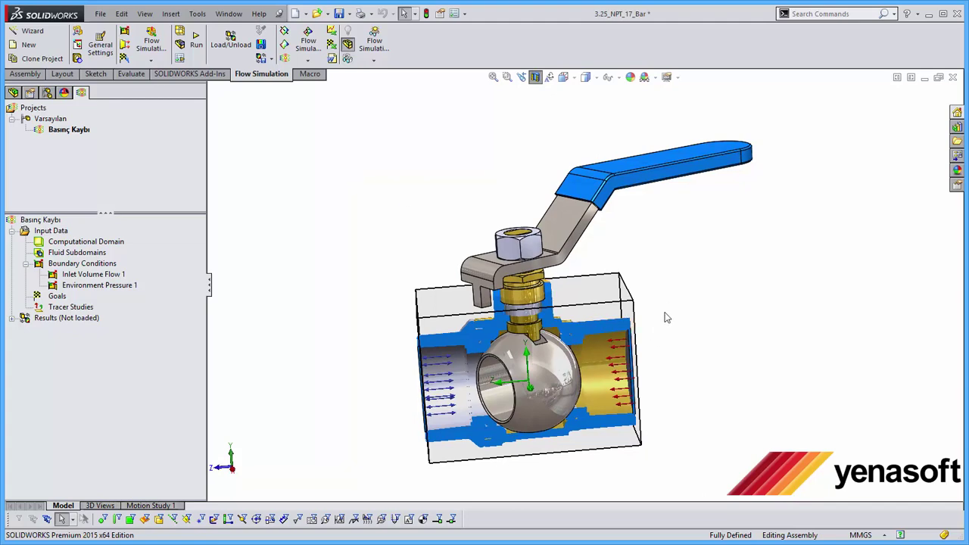
mouse_move(667, 318)
middle_mouse_down()
mouse_move(636, 296)
mouse_move(677, 305)
mouse_move(679, 319)
middle_mouse_up()
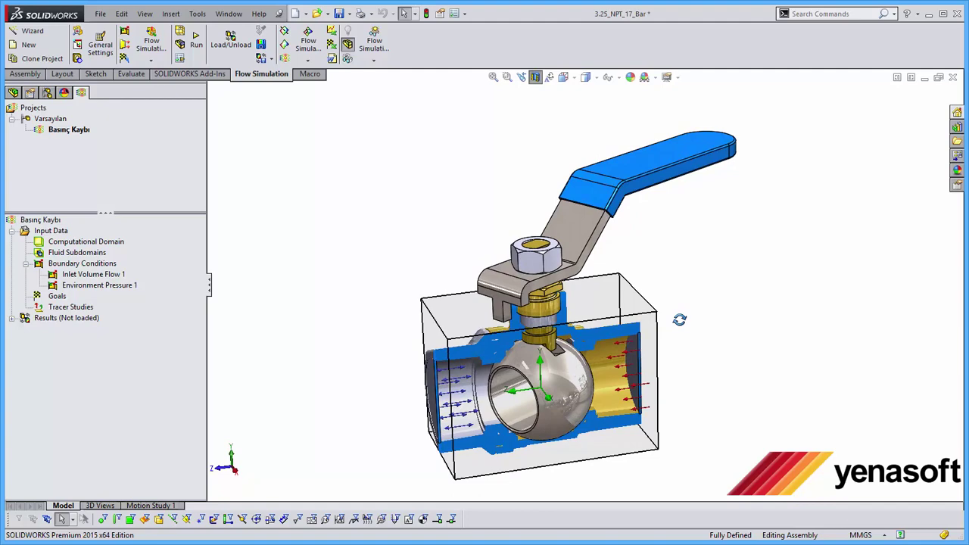
mouse_move(679, 324)
middle_mouse_down()
mouse_move(671, 305)
mouse_move(679, 307)
middle_mouse_up()
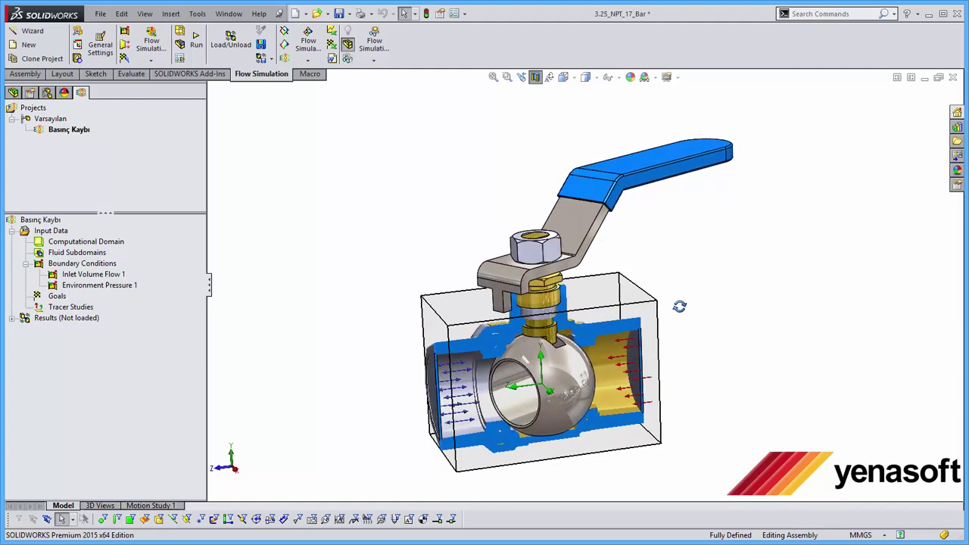
Run Check Geometry, confirming success with 2.46269e-005 m^3 fluid volume, then close it
left_click(78, 31)
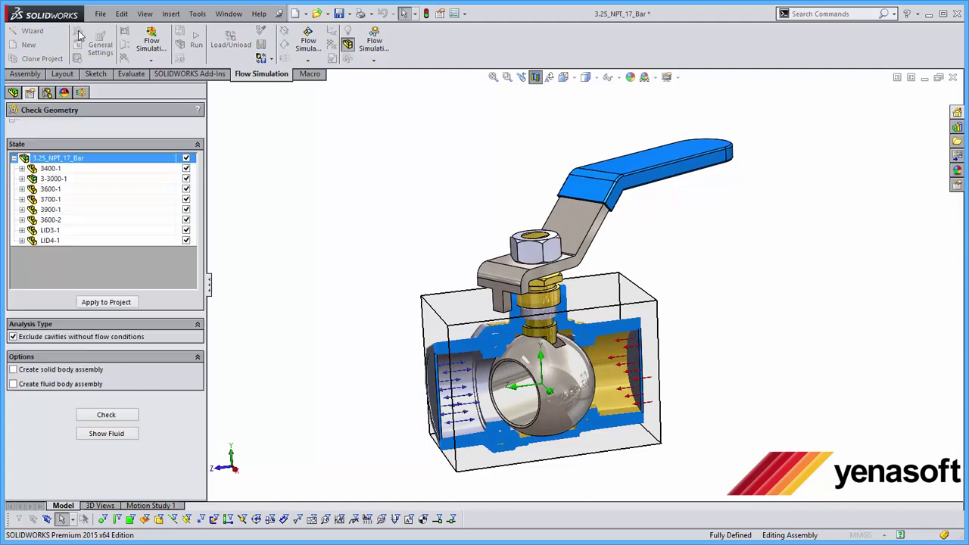
left_click(114, 433)
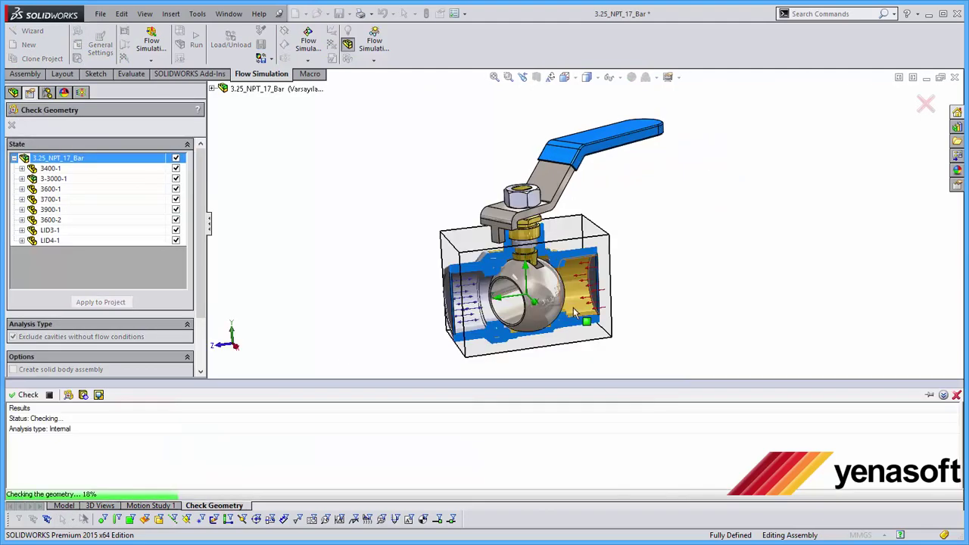
middle_click_drag(658, 265, 668, 256)
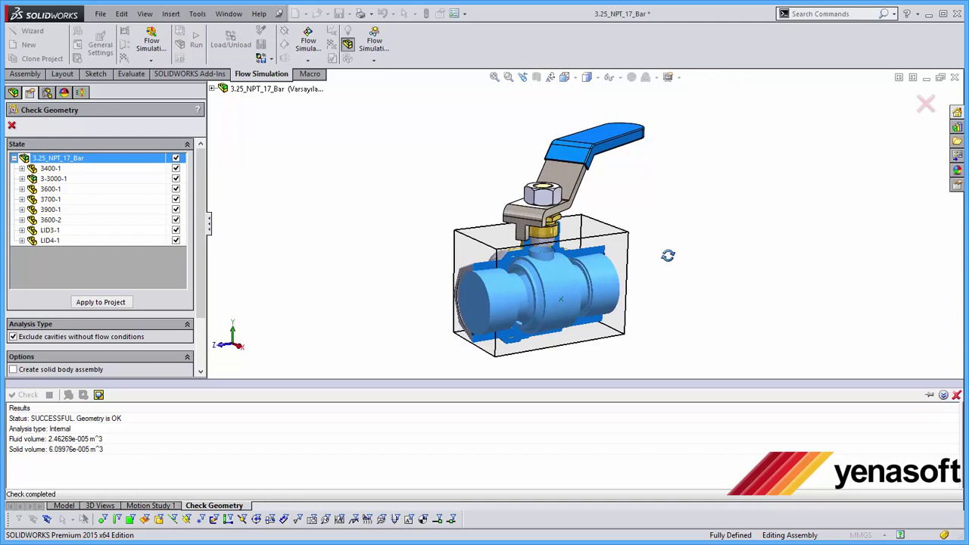
middle_click_drag(669, 262, 654, 253)
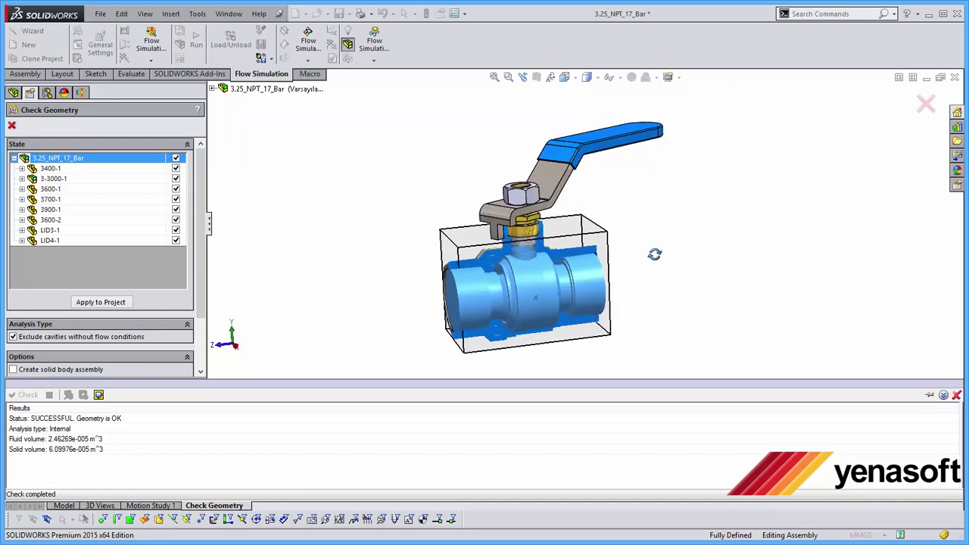
left_click(12, 126)
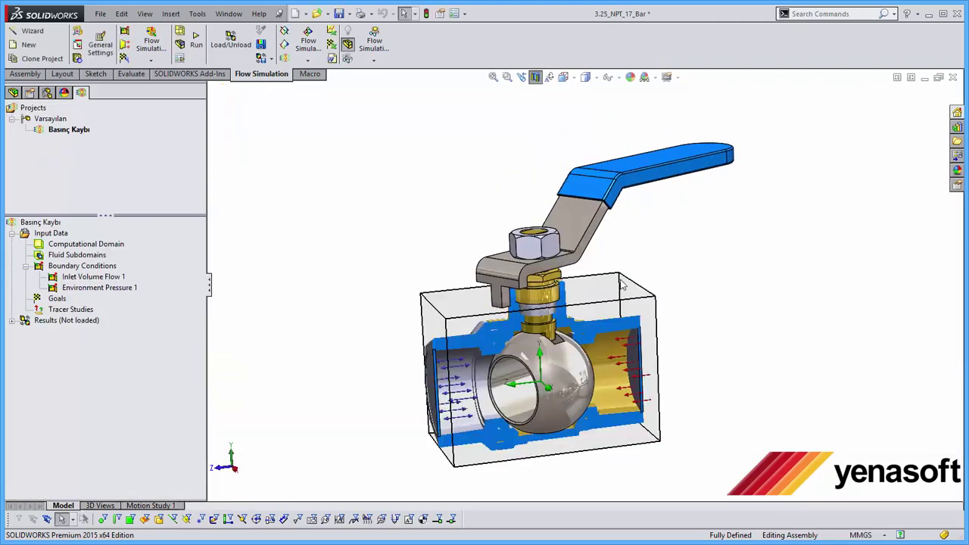
Add average static pressure surface goals on both end-cap inner faces, one goal per face
right_click(55, 301)
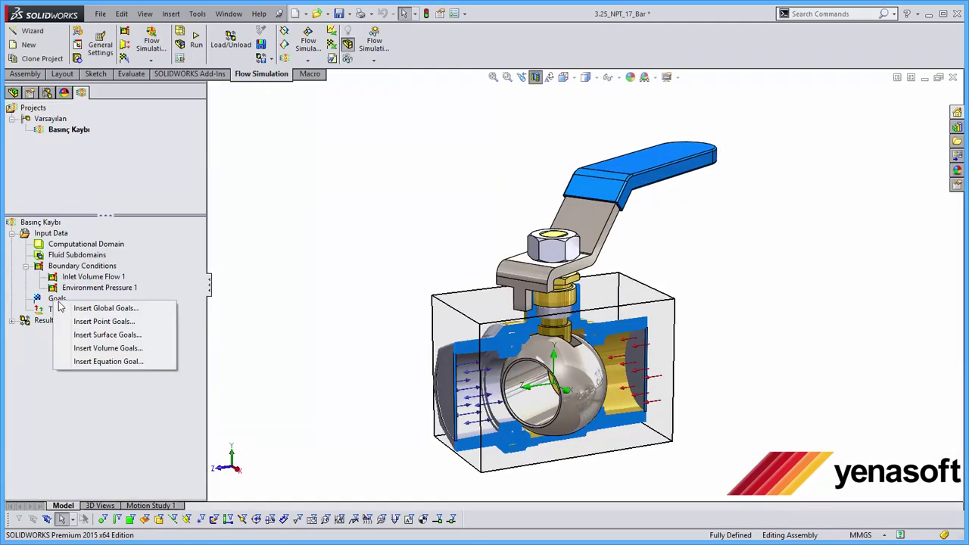
left_click(132, 337)
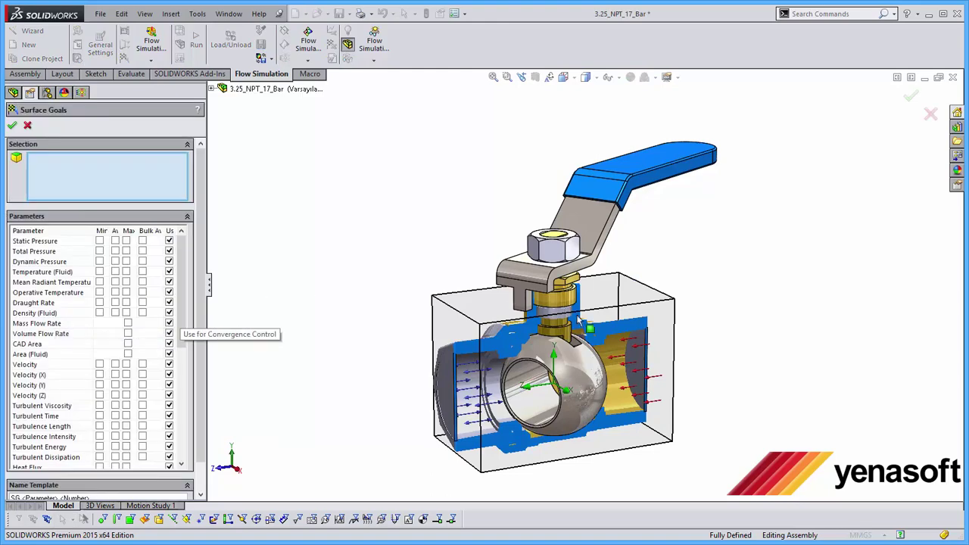
left_click(645, 365)
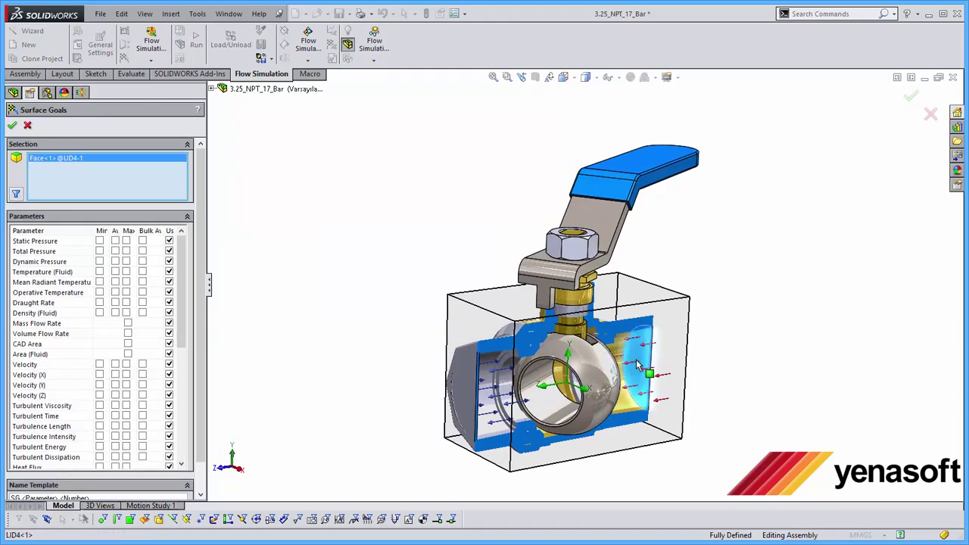
middle_click_drag(644, 365, 438, 370)
left_click(438, 369)
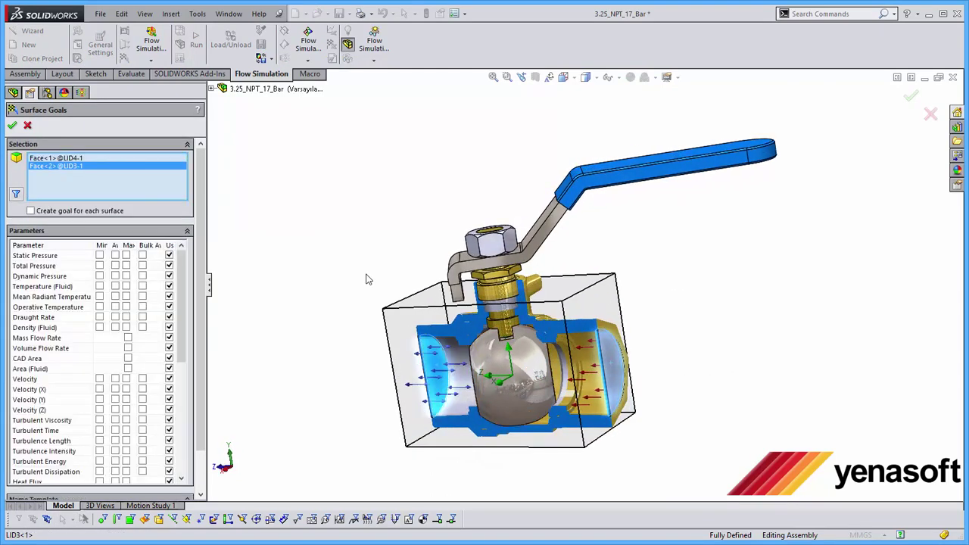
middle_click_drag(368, 277, 381, 251)
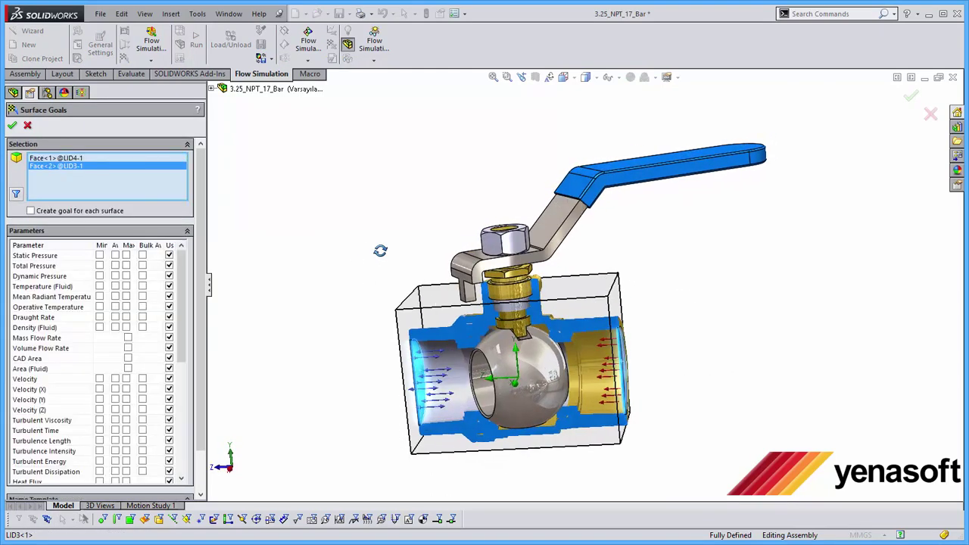
left_click(115, 256)
middle_click_drag(378, 250, 392, 248)
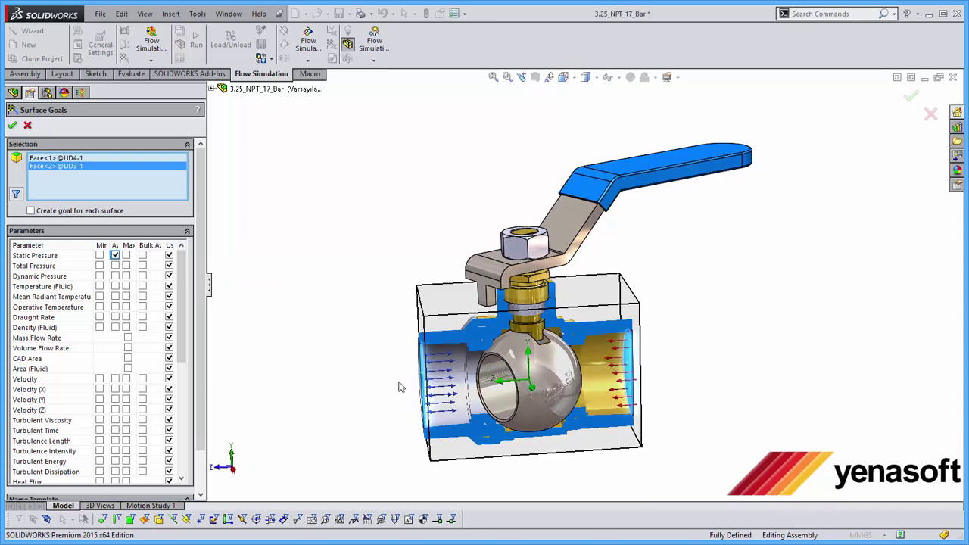
left_click(114, 255)
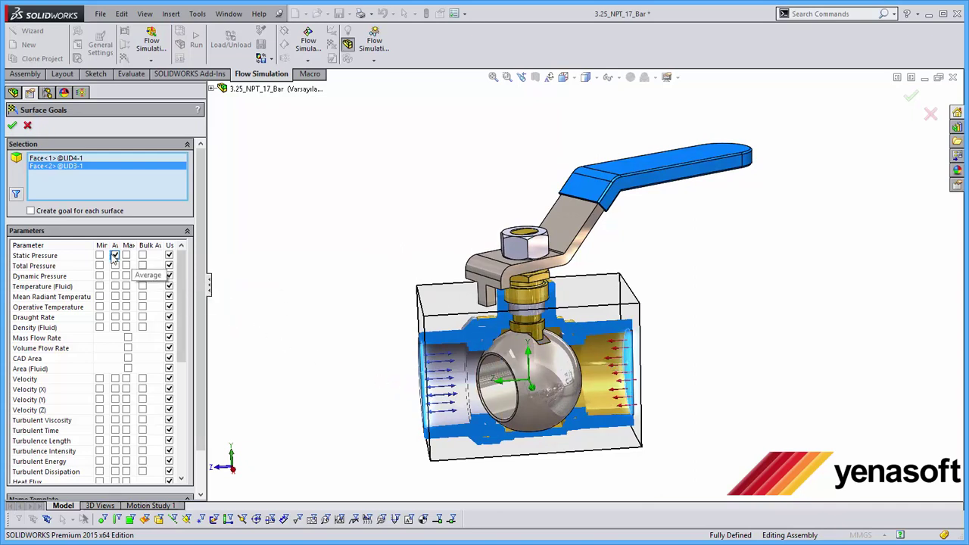
left_click(30, 210)
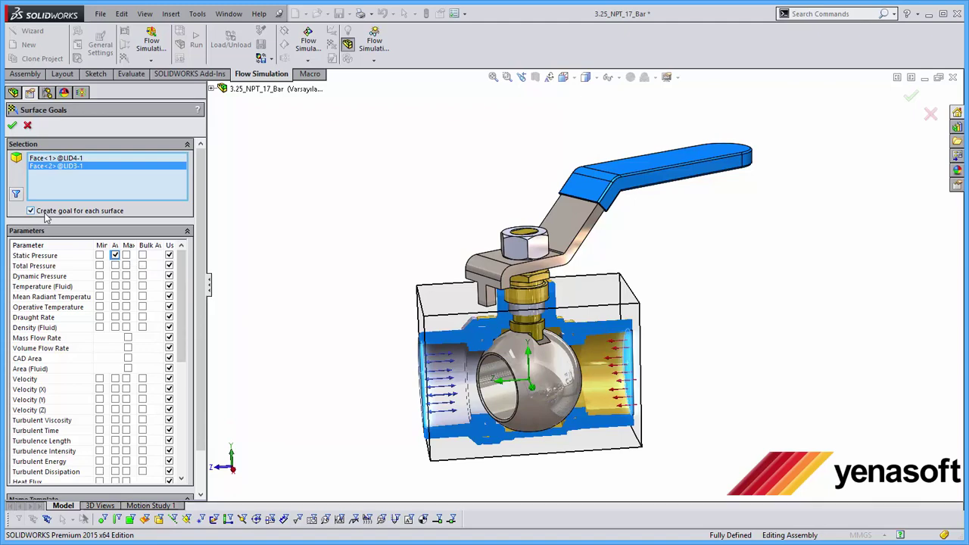
left_click(12, 127)
middle_click_drag(358, 190, 361, 180)
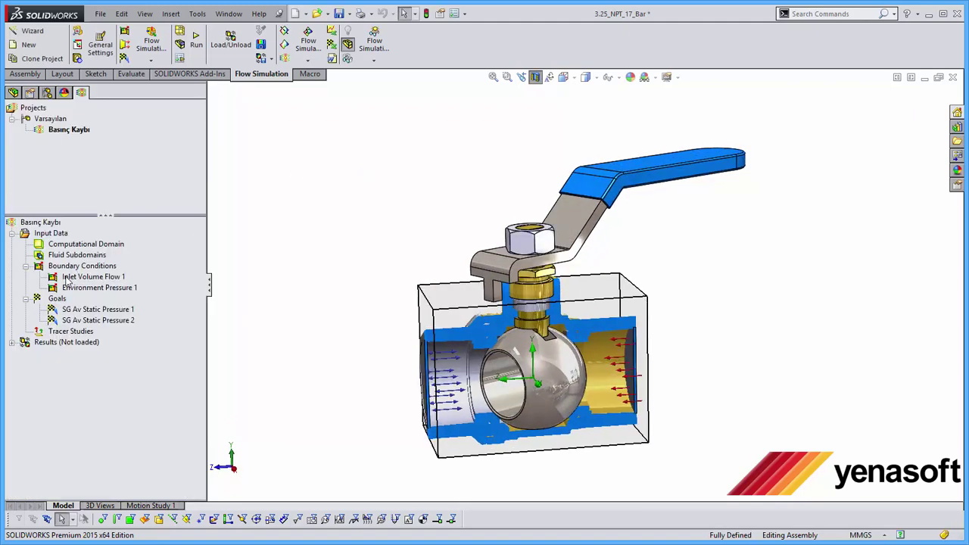
Create Equation Goal 1 as SG Av Static Pressure 1 minus SG Av Static Pressure 2
right_click(59, 302)
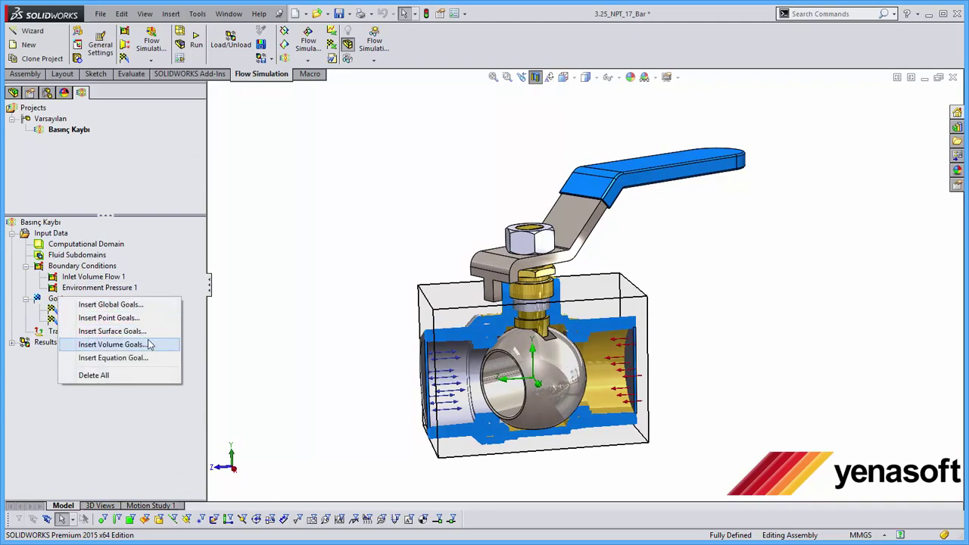
left_click(134, 359)
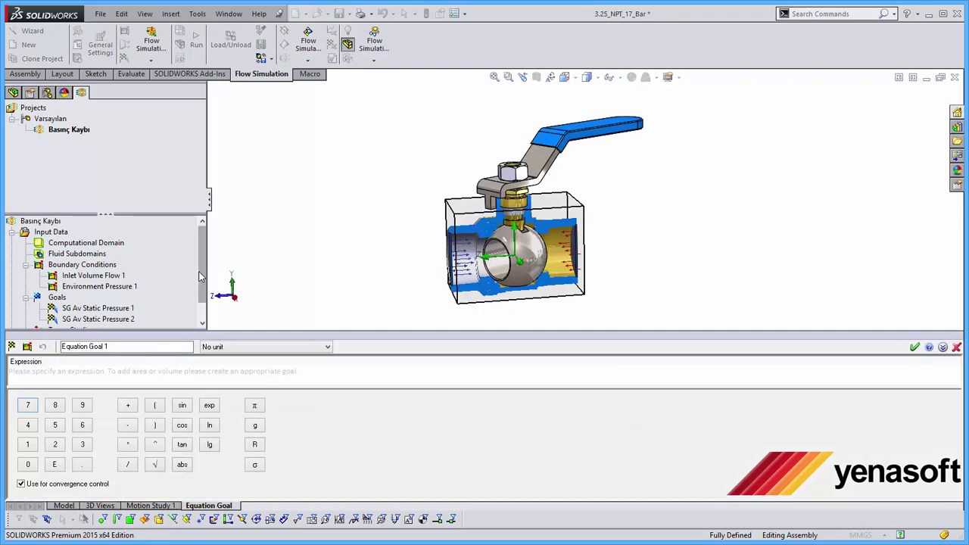
scroll(151, 284, "down", 1)
left_click(109, 287)
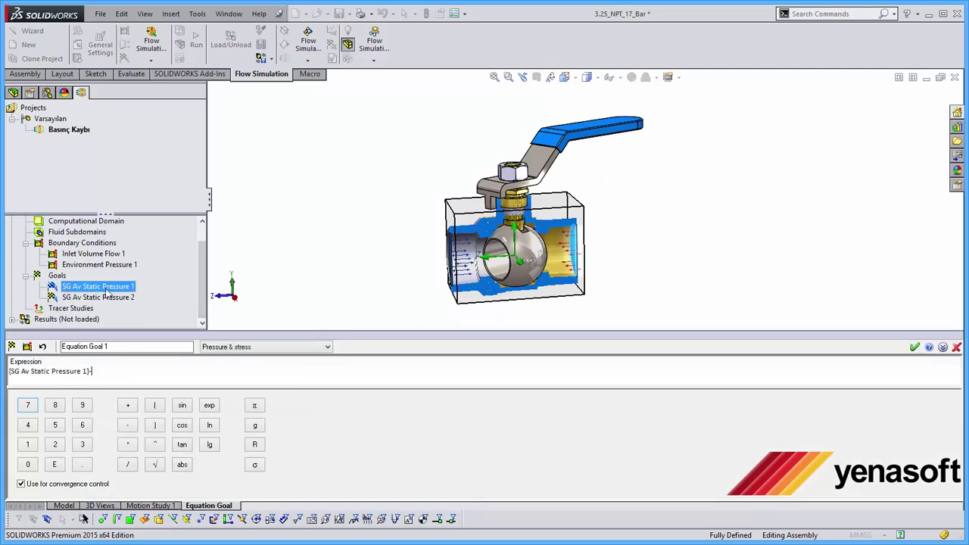
left_click(98, 297)
middle_click_drag(394, 250, 395, 242)
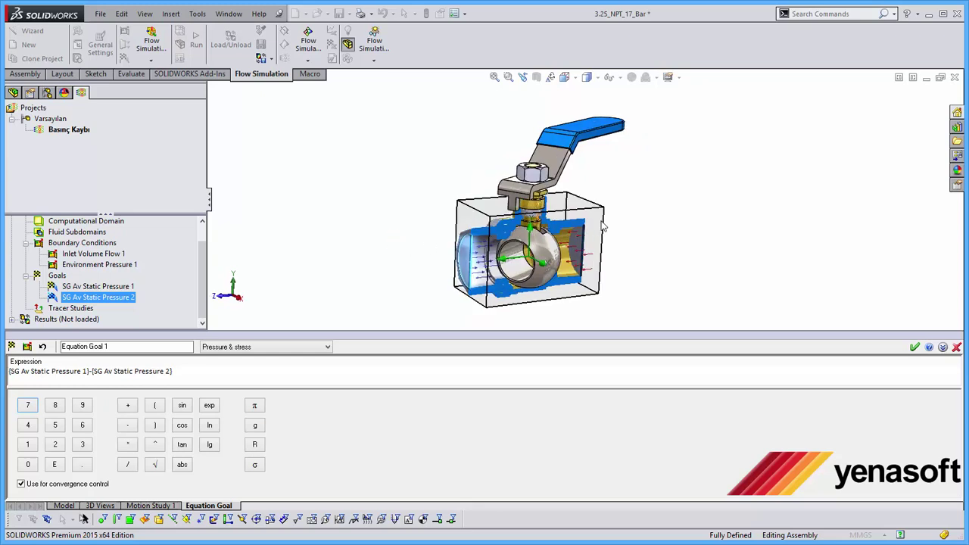
middle_click_drag(636, 225, 623, 216)
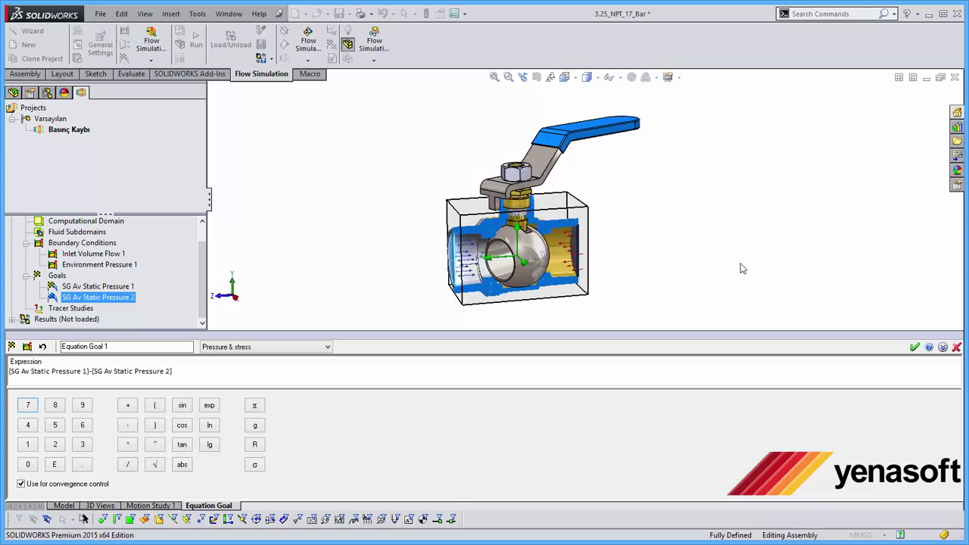
left_click(914, 346)
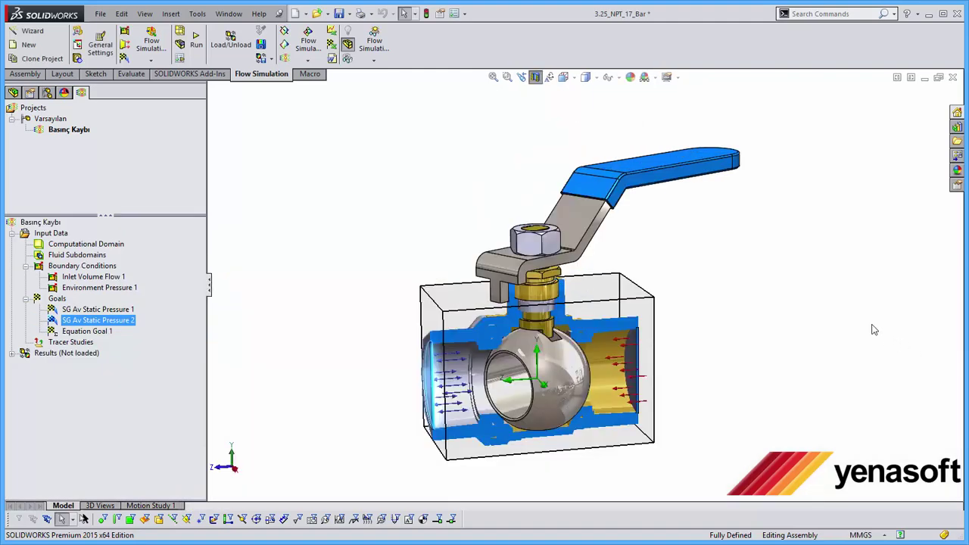
mouse_move(745, 265)
middle_mouse_down()
mouse_move(666, 217)
mouse_move(684, 242)
middle_mouse_up()
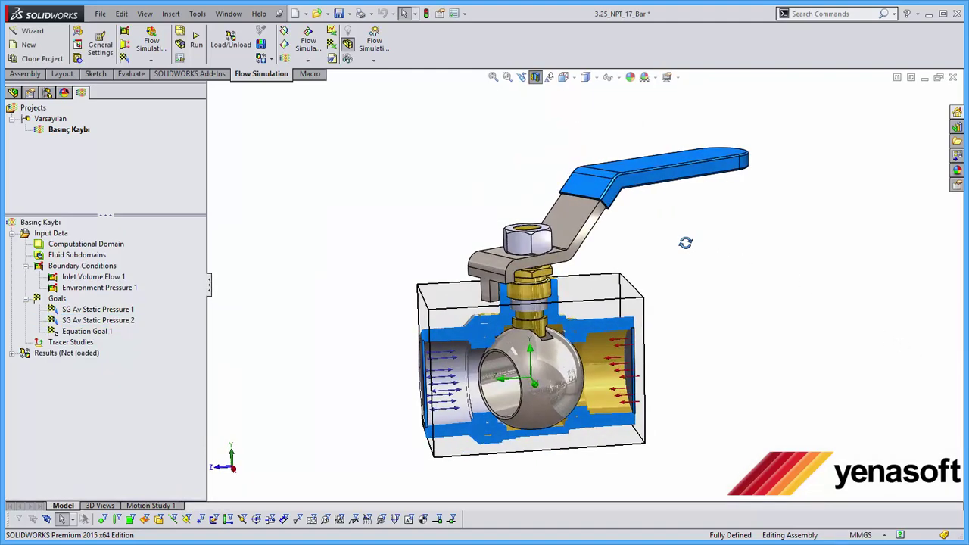
mouse_move(691, 248)
middle_mouse_down()
mouse_move(675, 250)
mouse_move(677, 261)
middle_mouse_up()
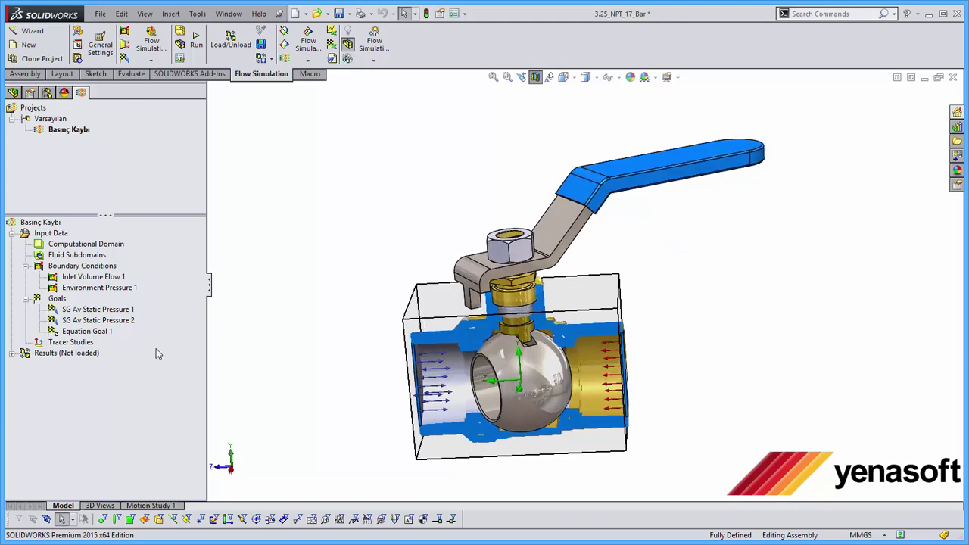
Run the Basınç Kaybı calculation until results file 1.fld is loaded
left_click(195, 52)
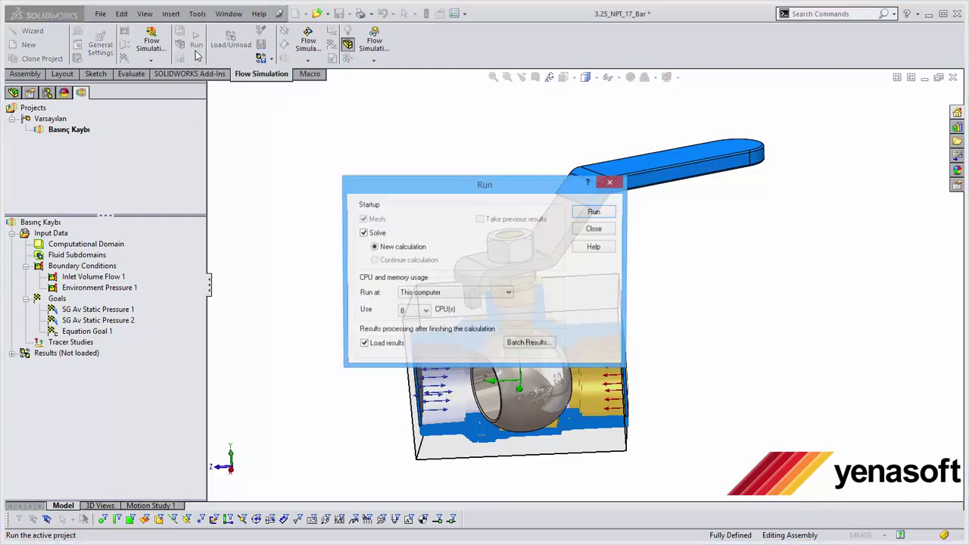
left_click(594, 213)
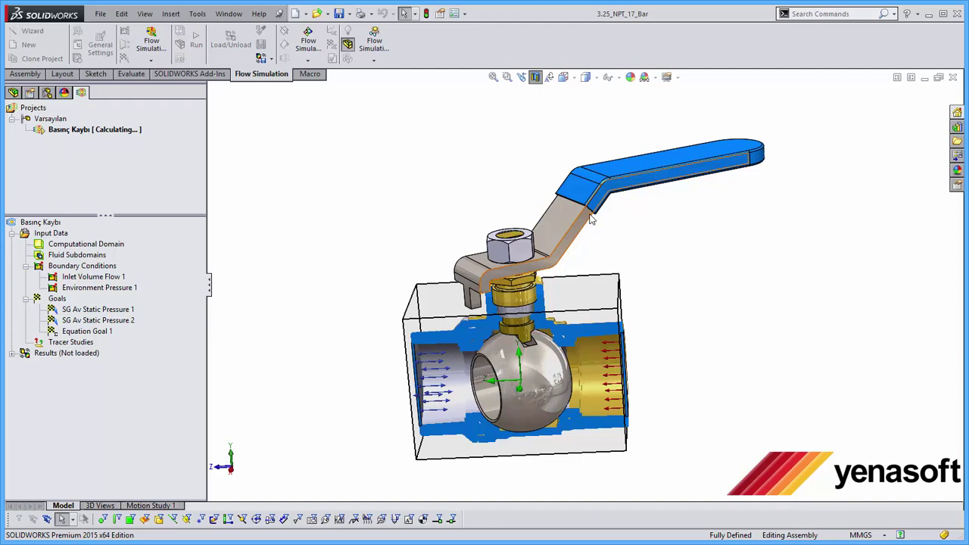
middle_click_drag(485, 207, 507, 185)
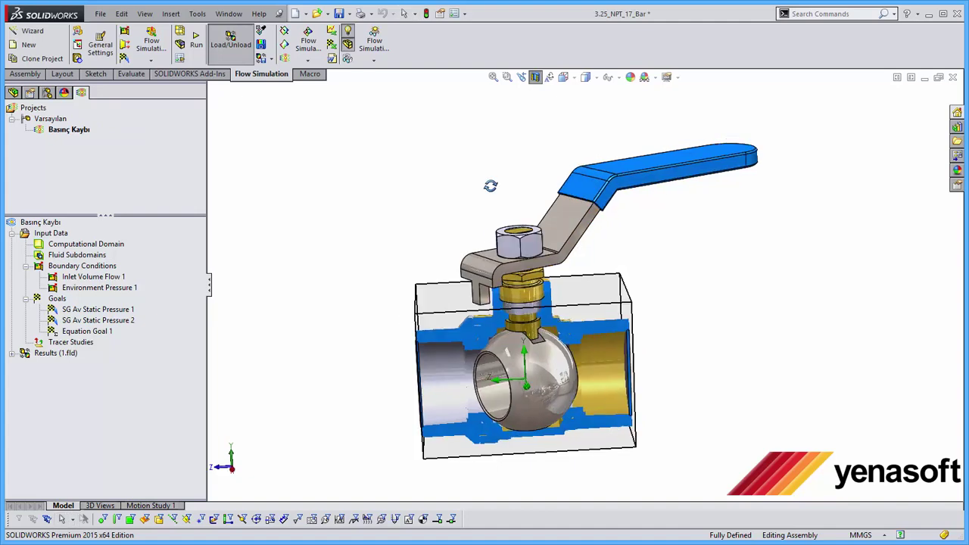
Insert a goal plot that includes all three goals
left_click(12, 354)
right_click(72, 467)
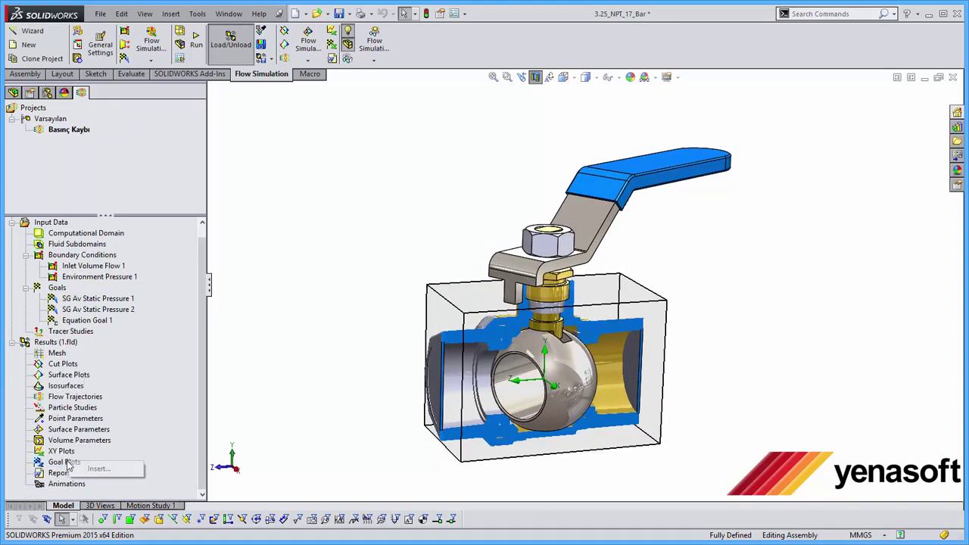
left_click(95, 469)
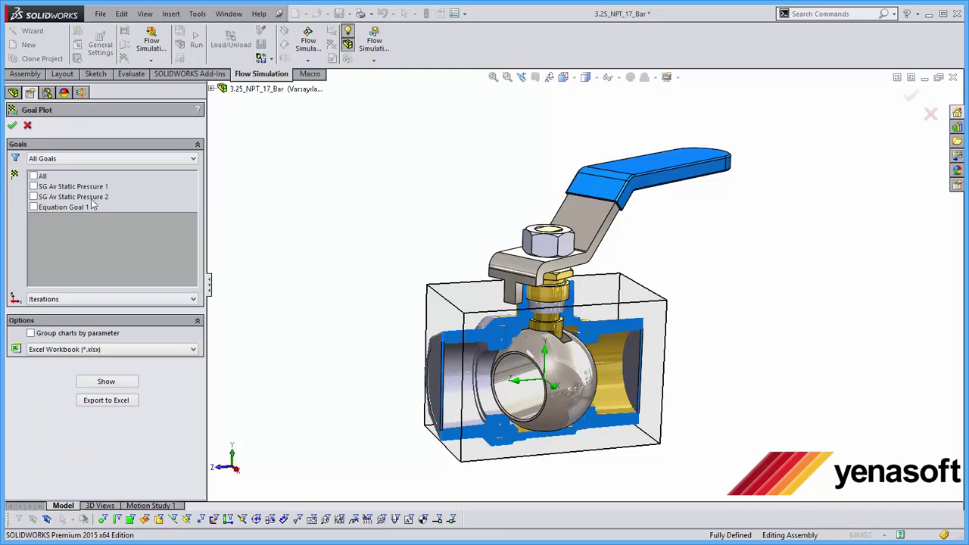
left_click(33, 177)
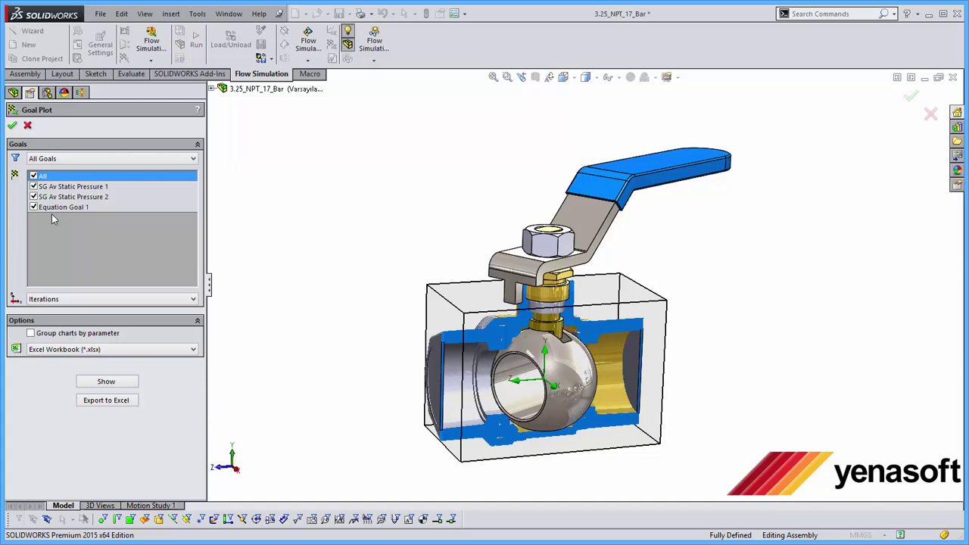
Review the goal summary: 1.04 and 1.01 bar, a 0.03 bar drop, then close it
left_click(108, 382)
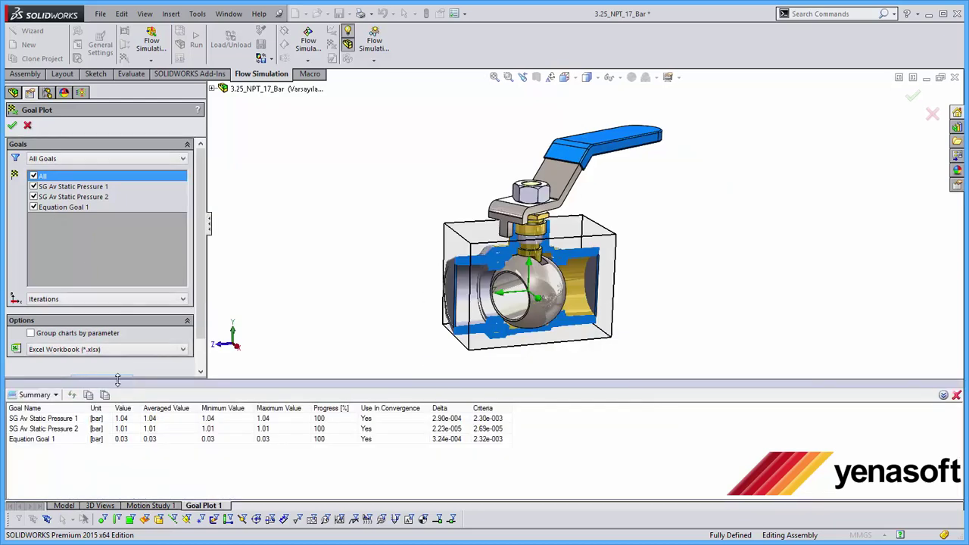
left_click(69, 424)
left_click(63, 431)
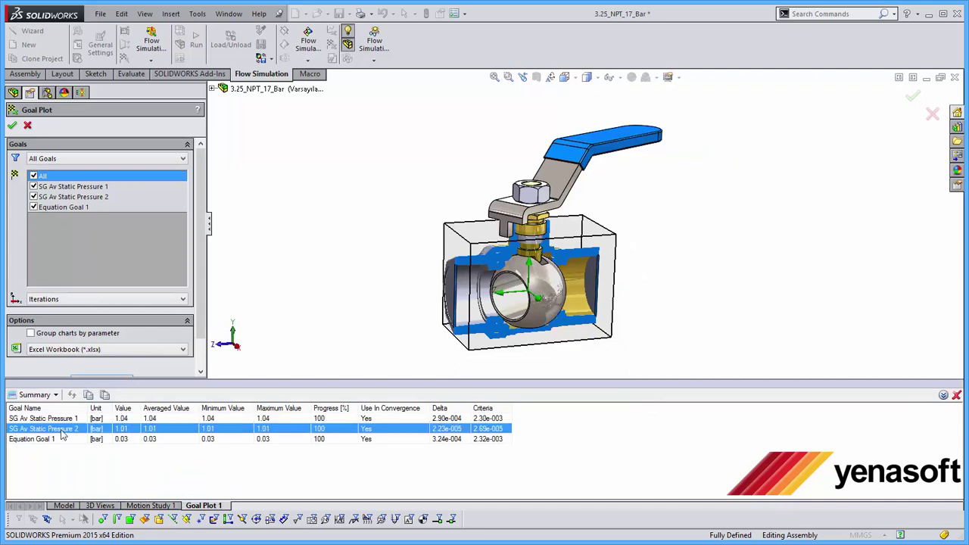
left_click(60, 441)
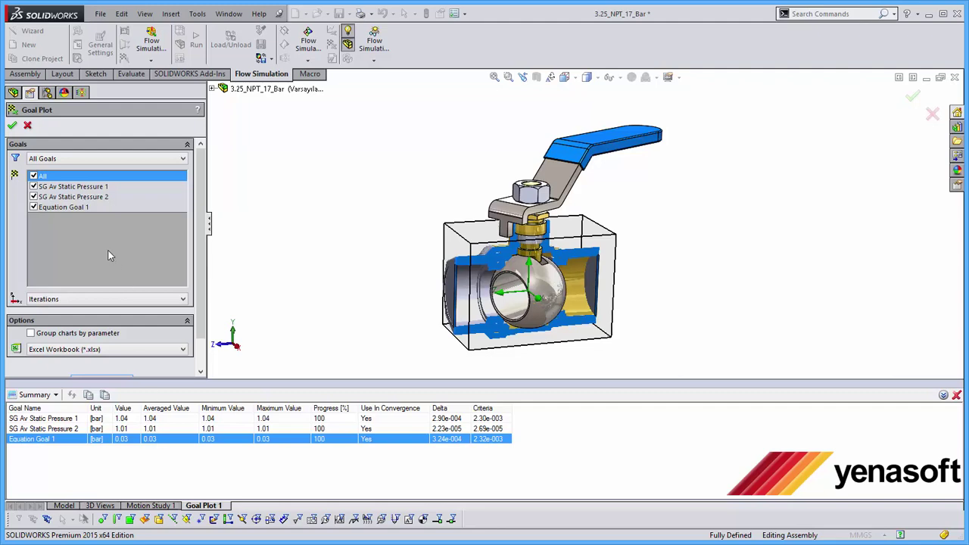
left_click(12, 124)
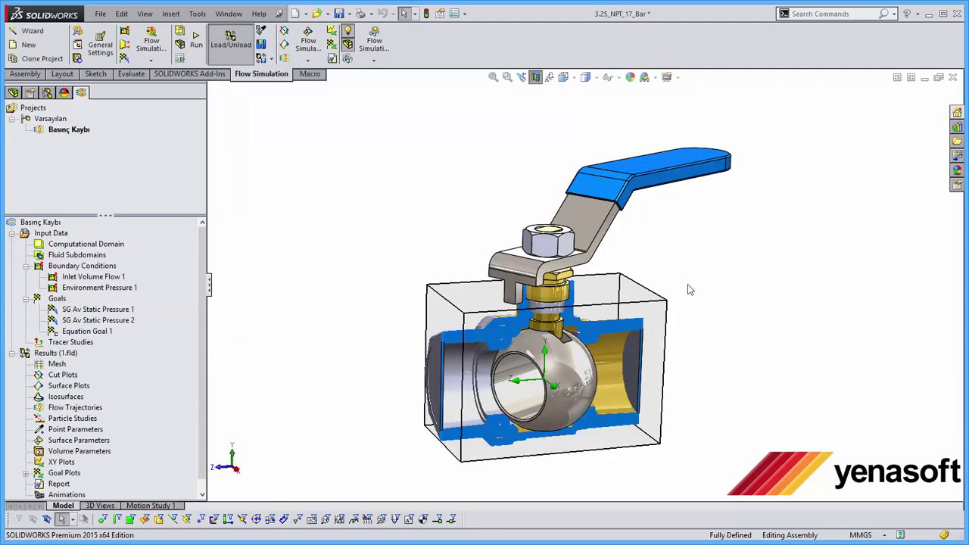
Insert a contour cut plot on the Üst Düzlem plane with increased contour levels
mouse_move(689, 289)
middle_mouse_down()
mouse_move(686, 242)
mouse_move(697, 260)
middle_mouse_up()
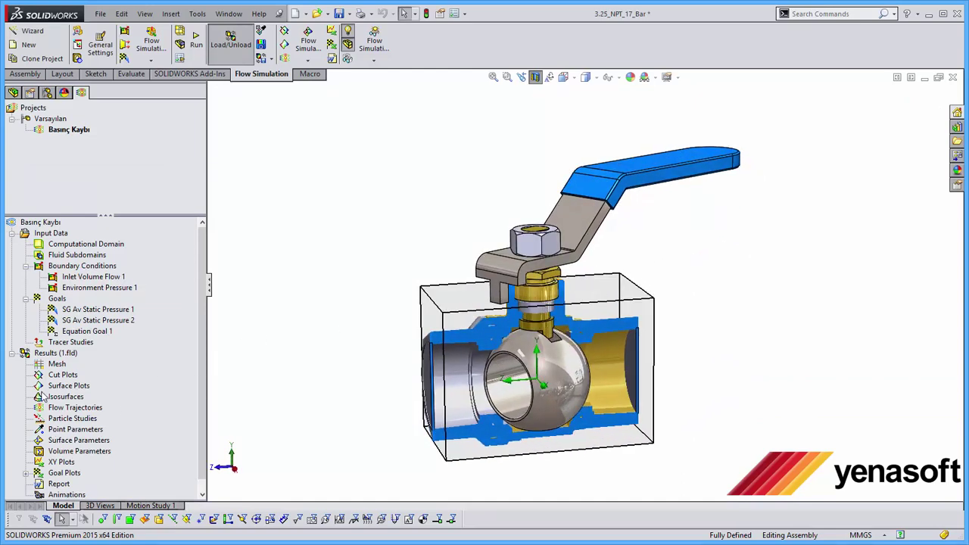
right_click(62, 376)
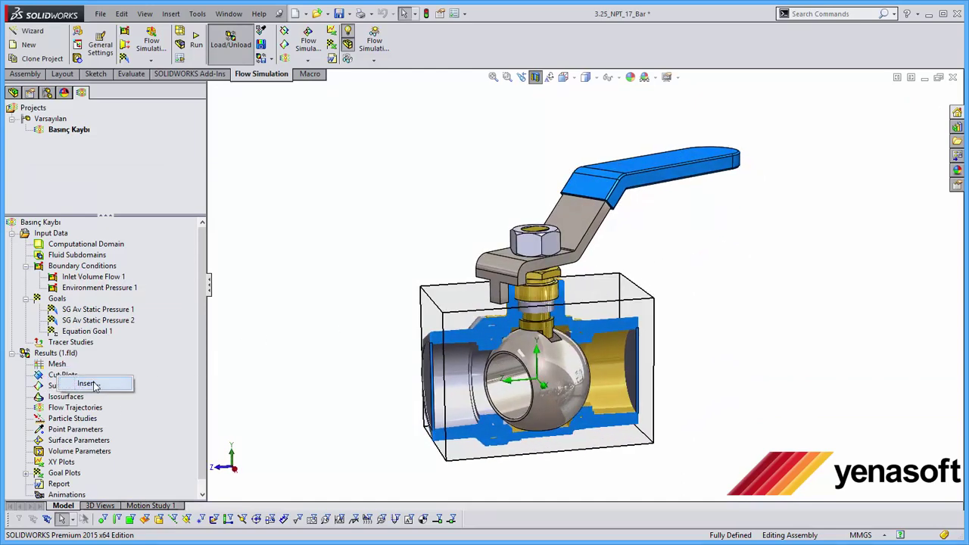
left_click(87, 384)
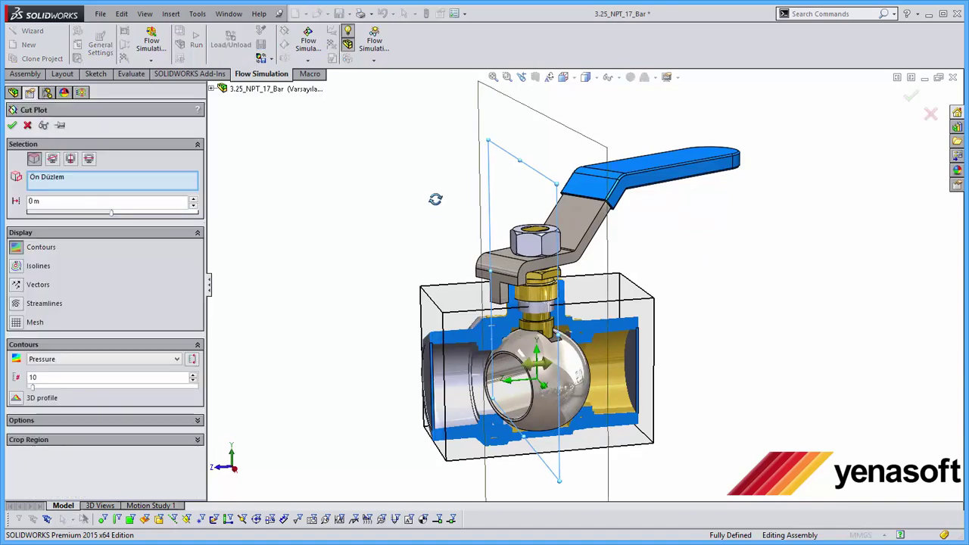
left_click(212, 88)
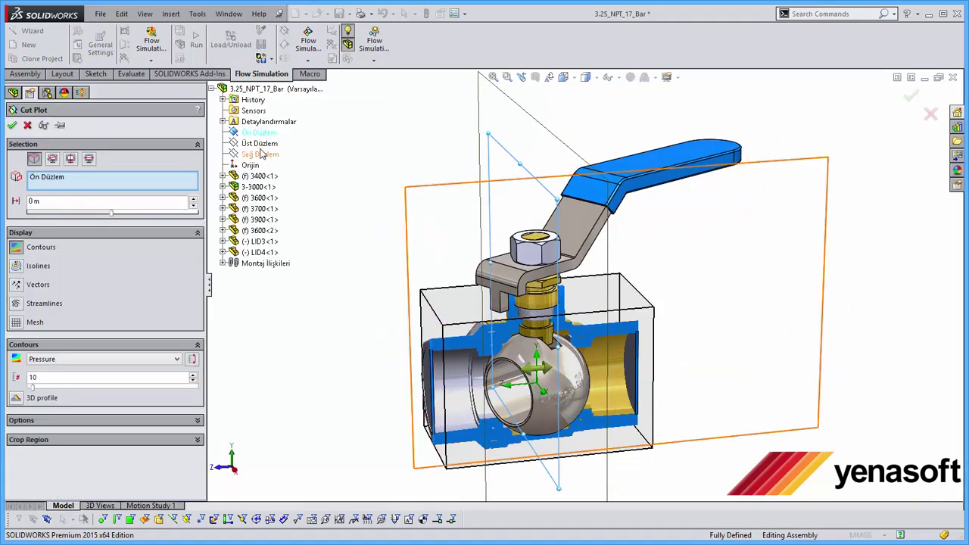
left_click(259, 143)
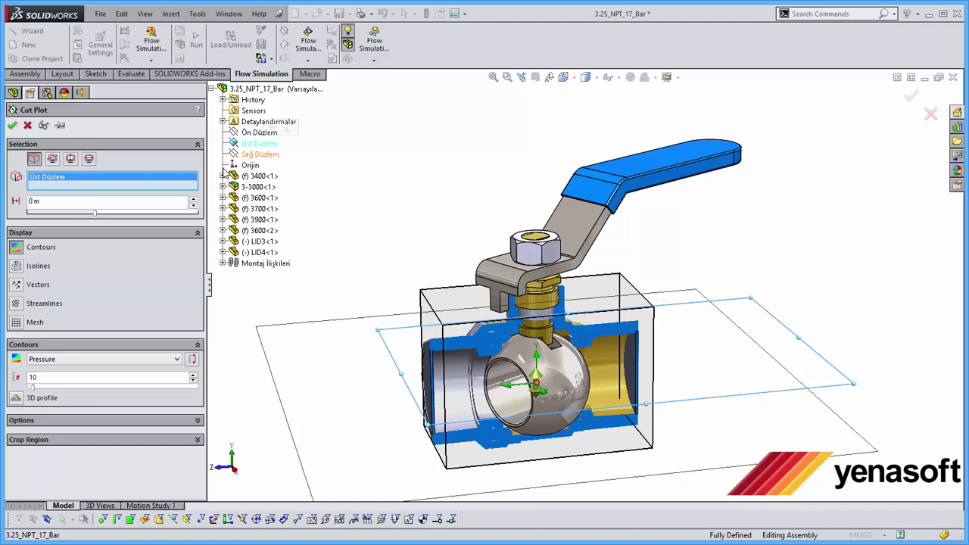
left_click(43, 125)
left_click_drag(32, 387, 74, 388)
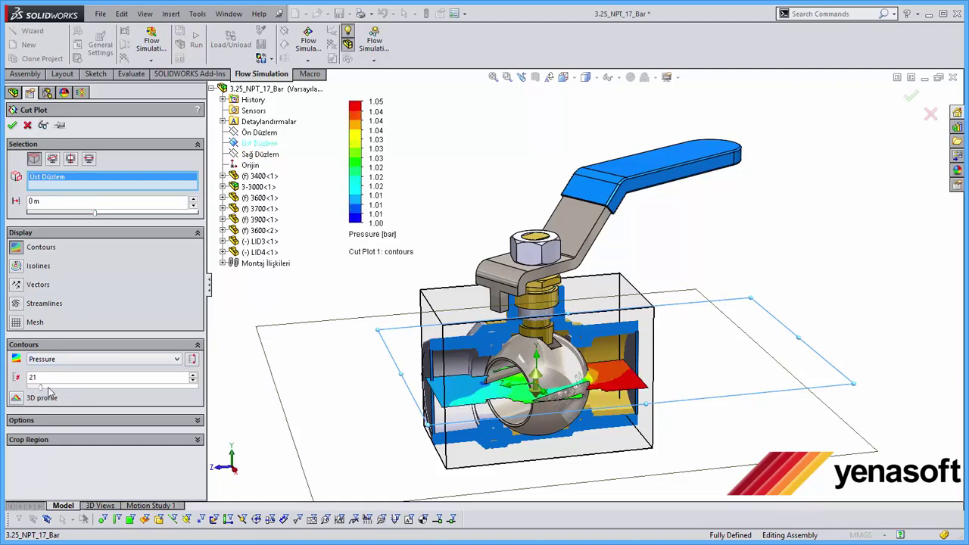
left_click(12, 125)
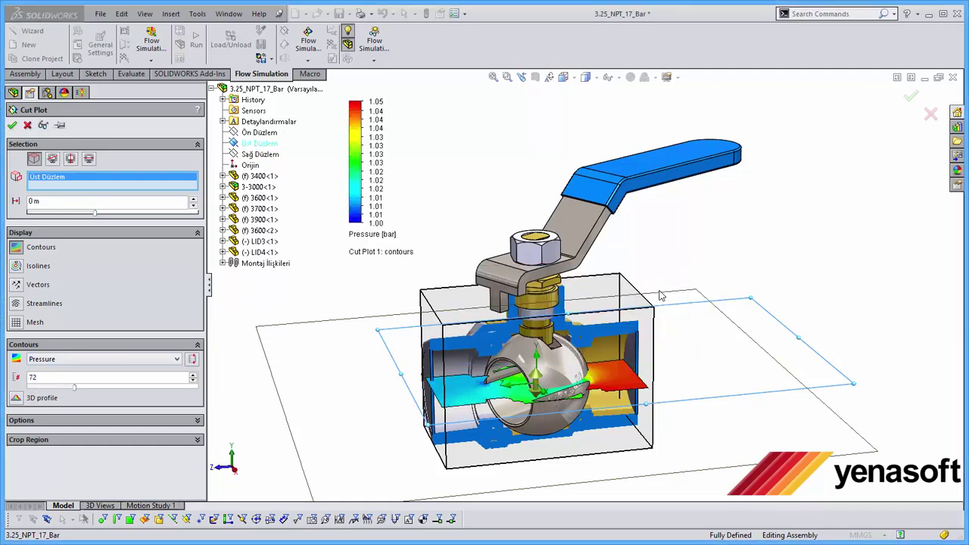
Make the ball transparent and switch the cut plot to Velocity (0–2.333 m/s)
left_click(562, 386)
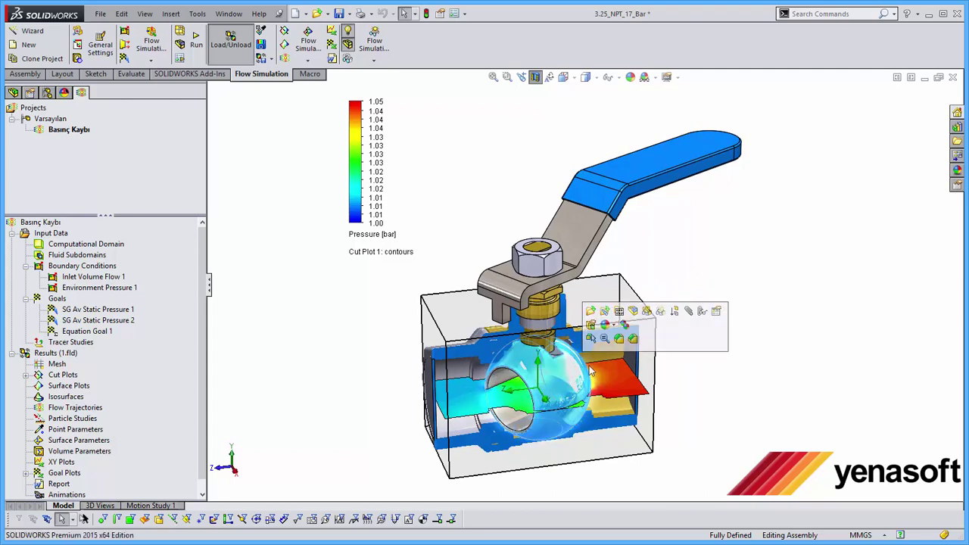
left_click(655, 324)
middle_click_drag(715, 248, 680, 254)
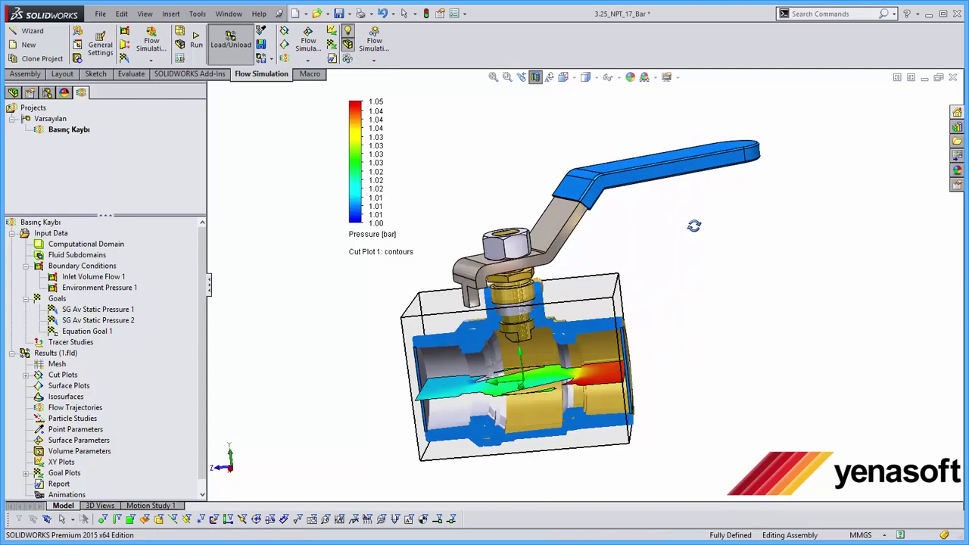
left_click(372, 234)
left_click(378, 278)
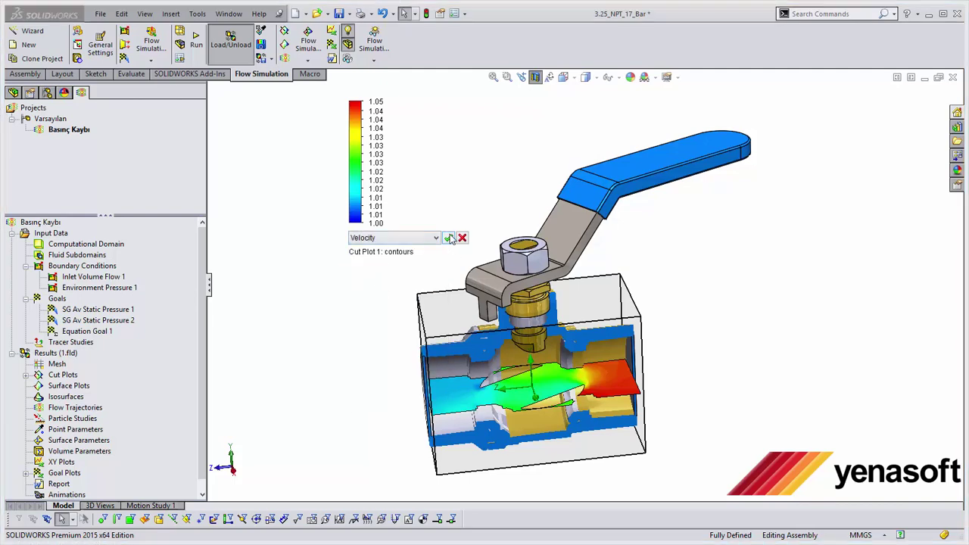
left_click(448, 237)
mouse_move(459, 226)
middle_mouse_down()
mouse_move(473, 233)
mouse_move(470, 246)
middle_mouse_up()
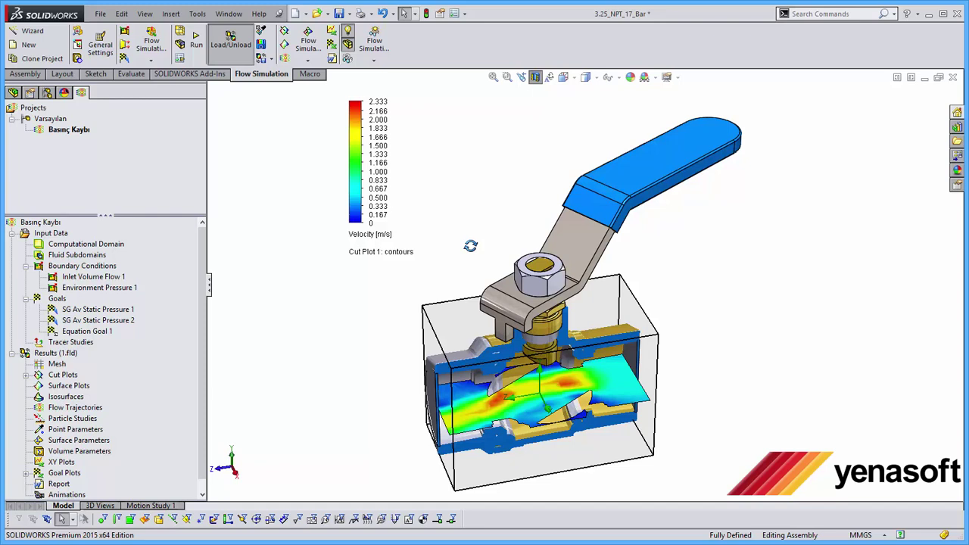
middle_click_drag(459, 225, 459, 220)
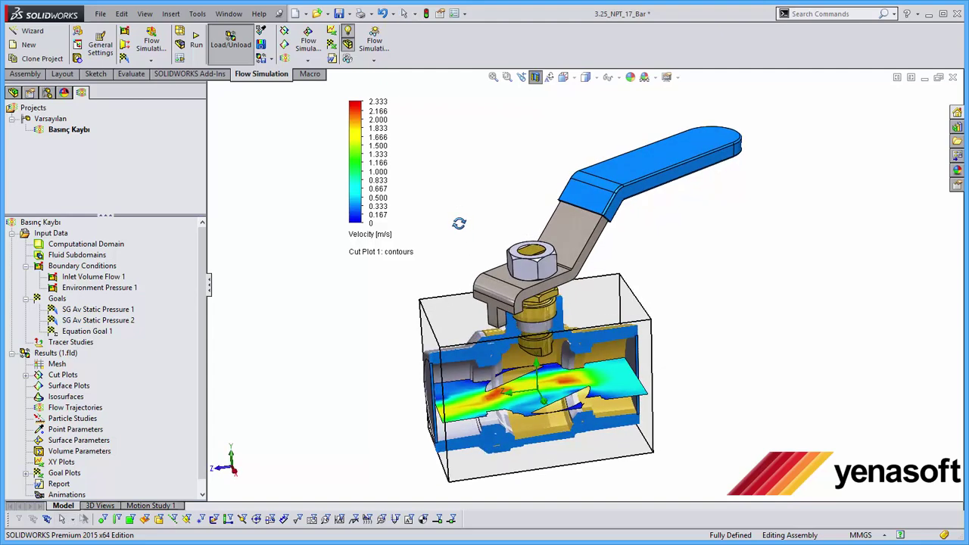
left_click(26, 375)
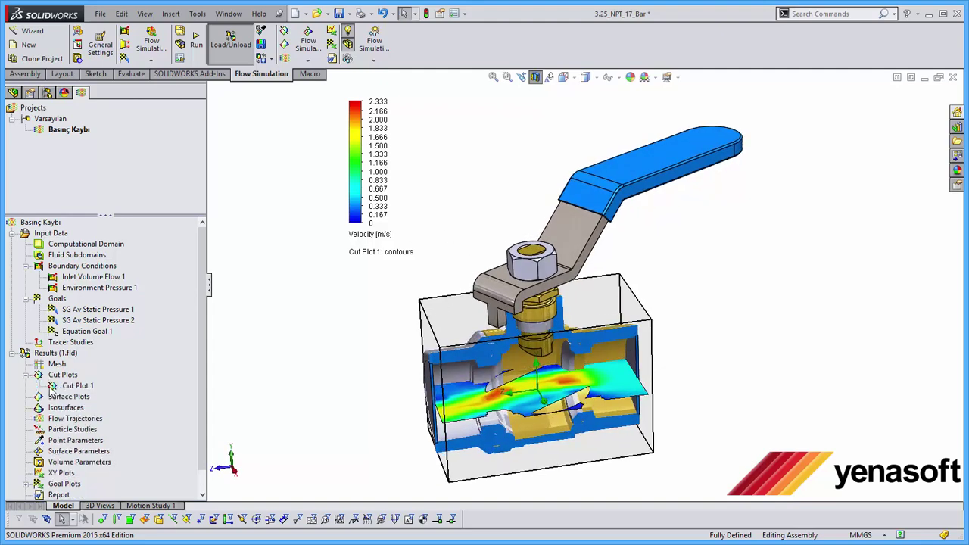
Hide Cut Plot 1 from the model
left_click(53, 387)
right_click(53, 387)
left_click(67, 412)
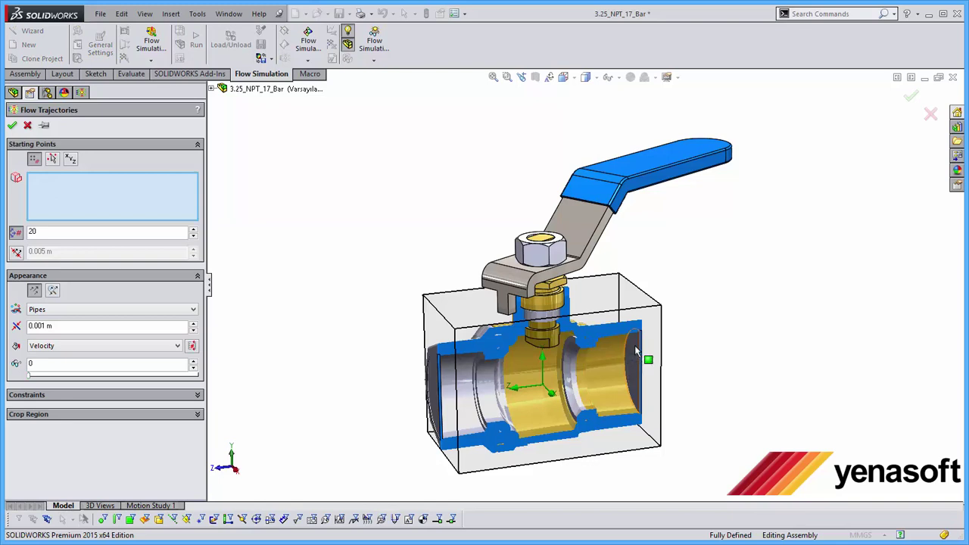
left_click(636, 360)
mouse_move(487, 281)
middle_mouse_down()
mouse_move(417, 254)
mouse_move(426, 249)
middle_mouse_up()
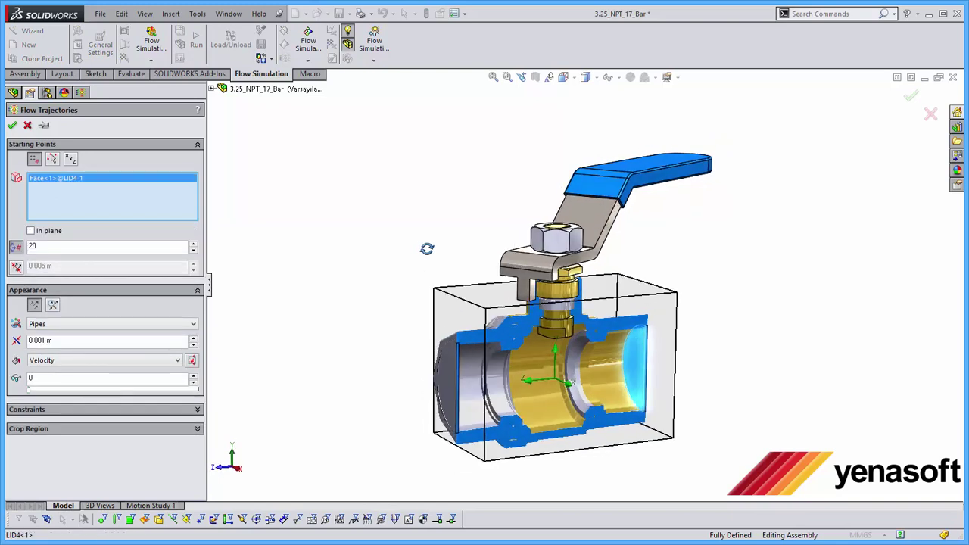
double_click(30, 246)
left_click_drag(34, 246, 3, 244)
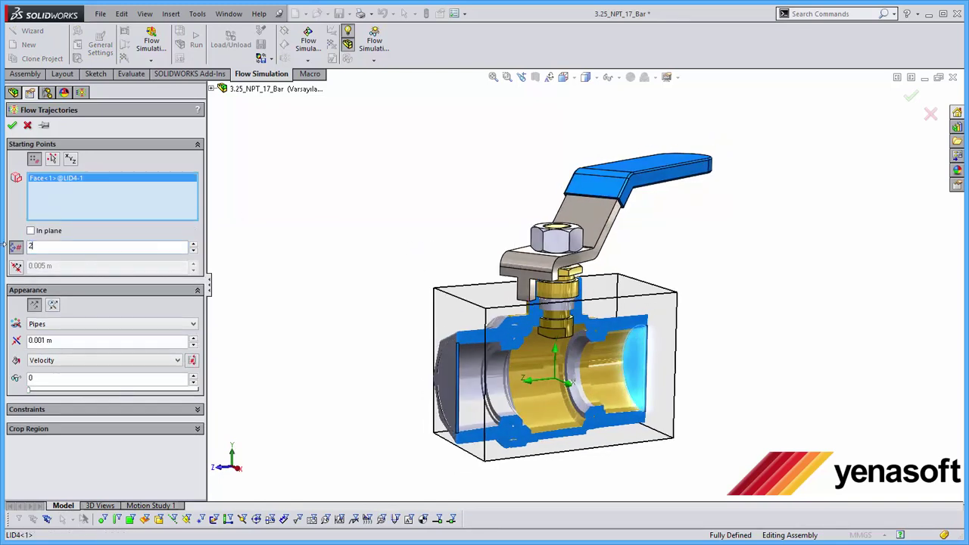
type("0")
type("0.")
type("5")
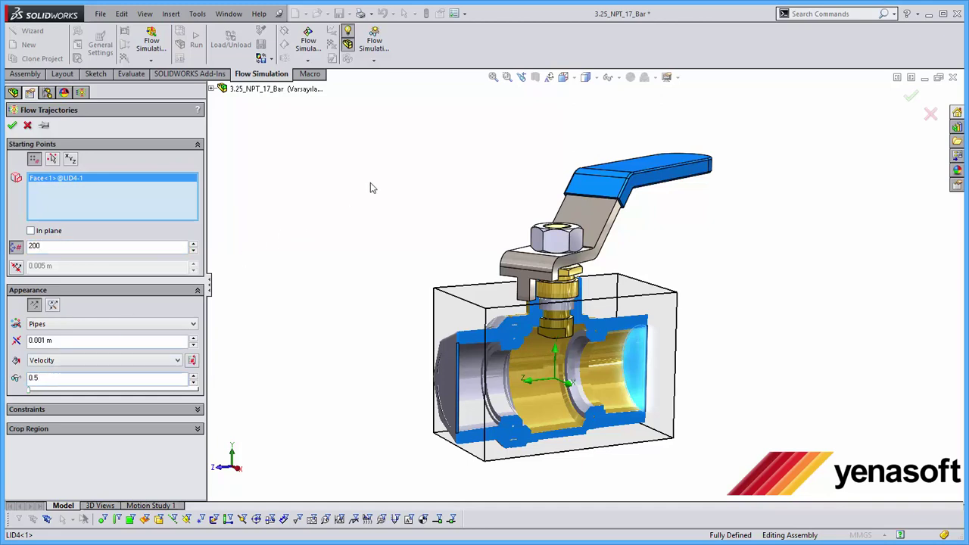
left_click(12, 126)
Play Flow Trajectories 1 as an animation through the valve
mouse_move(684, 262)
middle_mouse_down()
mouse_move(639, 266)
mouse_move(647, 306)
mouse_move(649, 268)
mouse_move(671, 304)
mouse_move(659, 318)
middle_mouse_up()
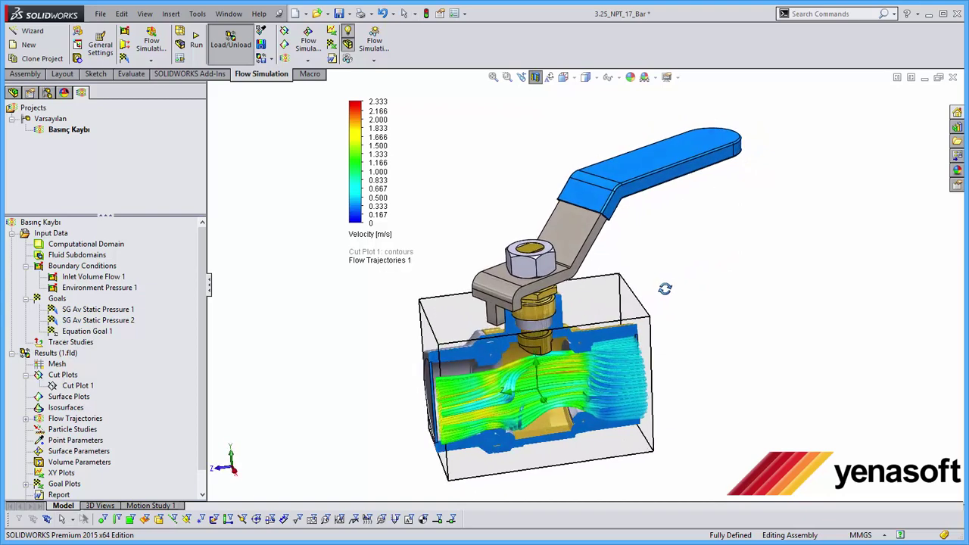
left_click(26, 418)
right_click(68, 430)
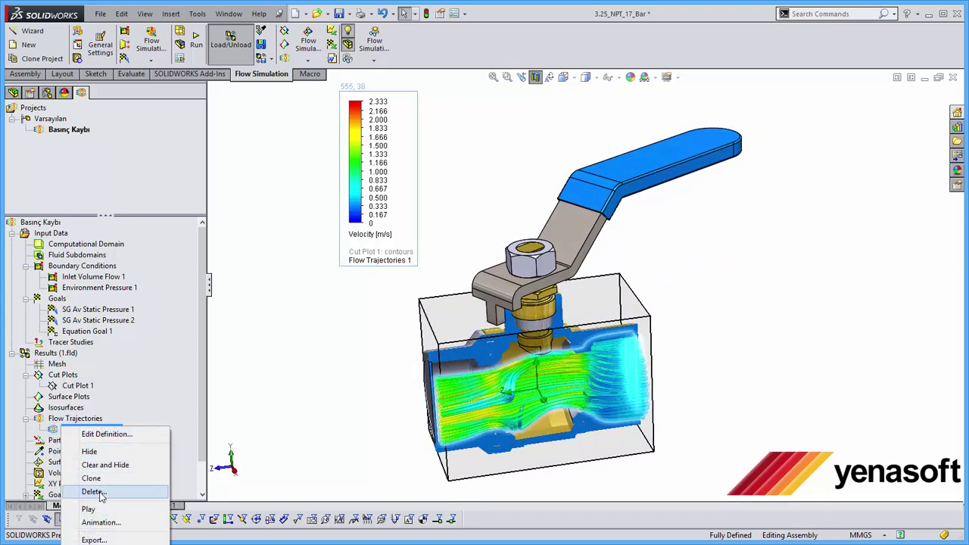
left_click(89, 509)
mouse_move(680, 334)
middle_mouse_down()
mouse_move(719, 299)
mouse_move(703, 330)
mouse_move(732, 296)
middle_mouse_up()
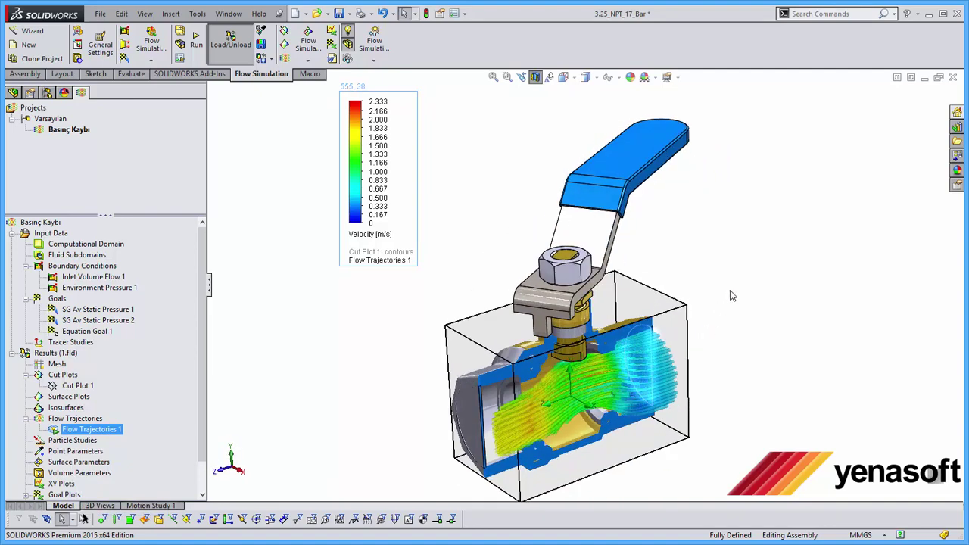